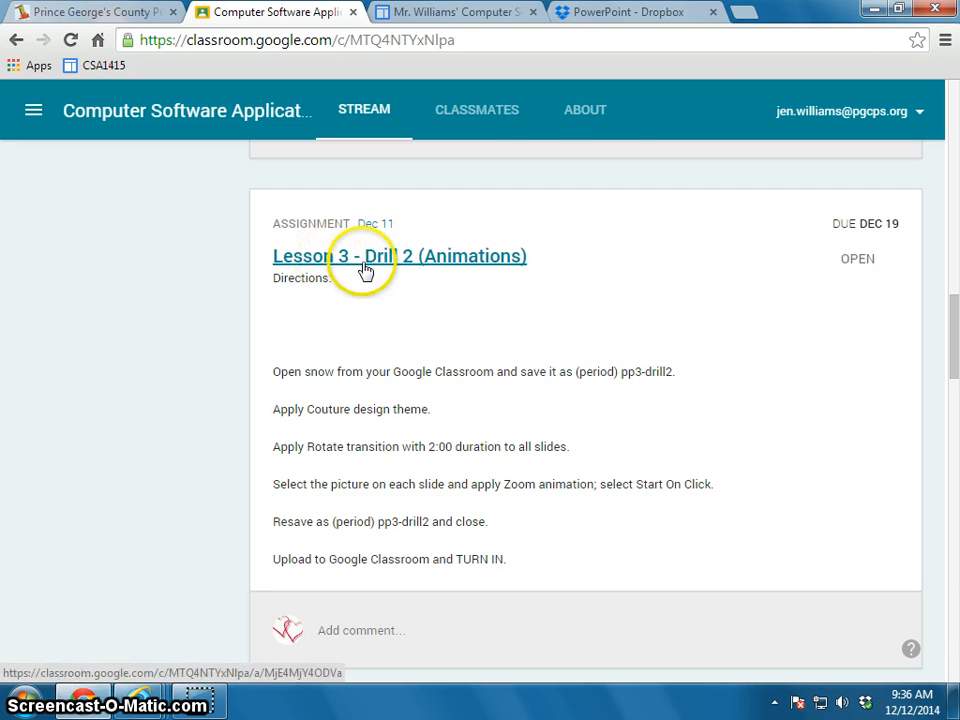
Open the snow.pptx attachment from the Lesson 3 - Drill 2 (Animations) assignment.
left_click(392, 260)
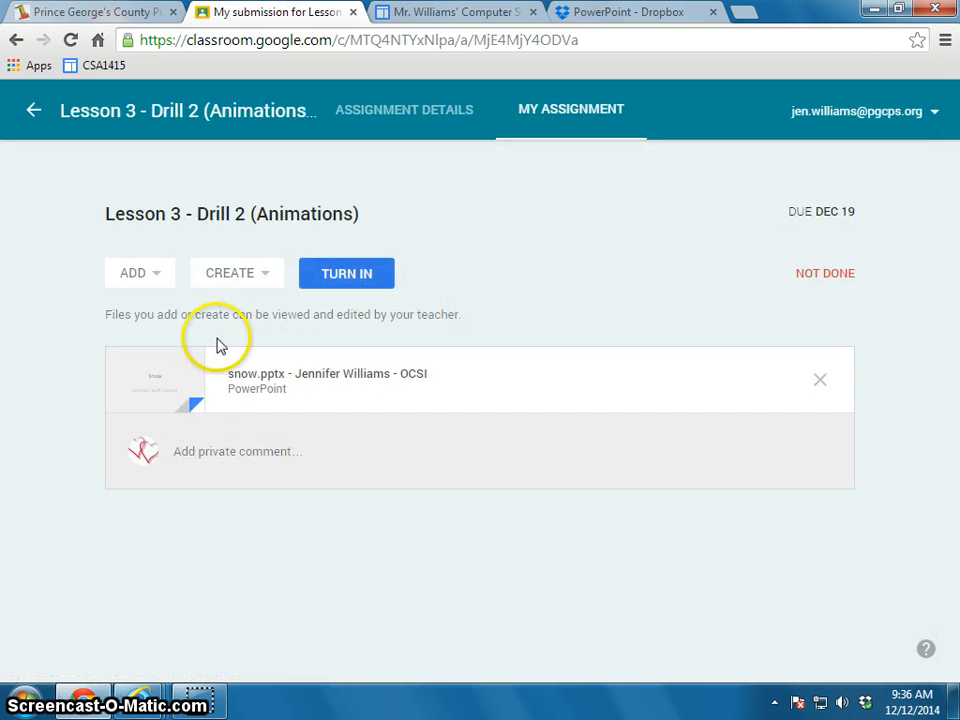
left_click(283, 378)
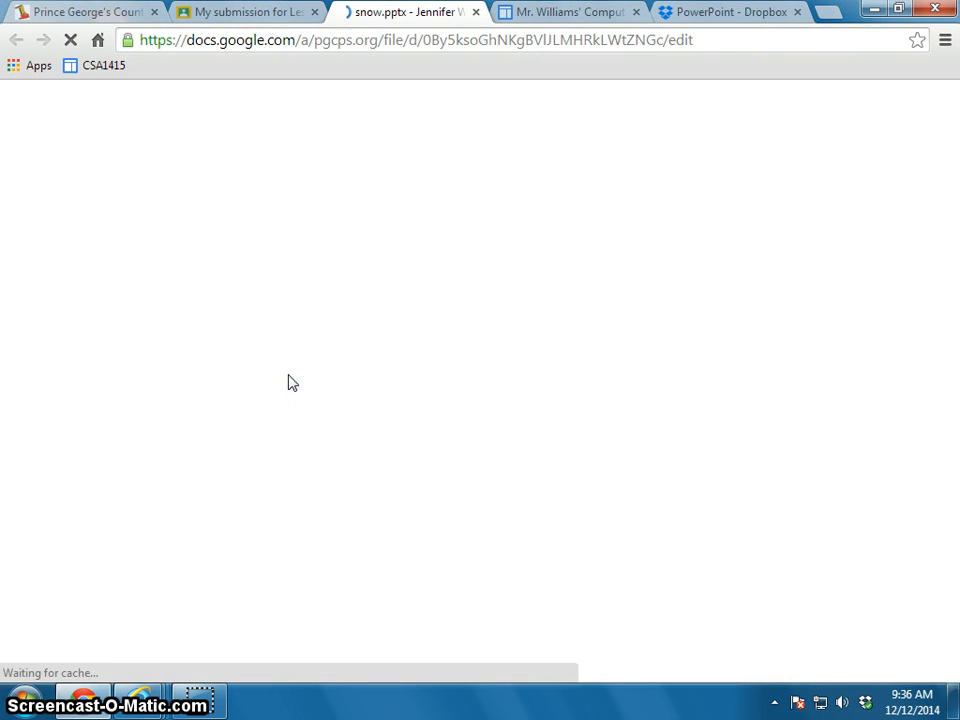
left_click(440, 353)
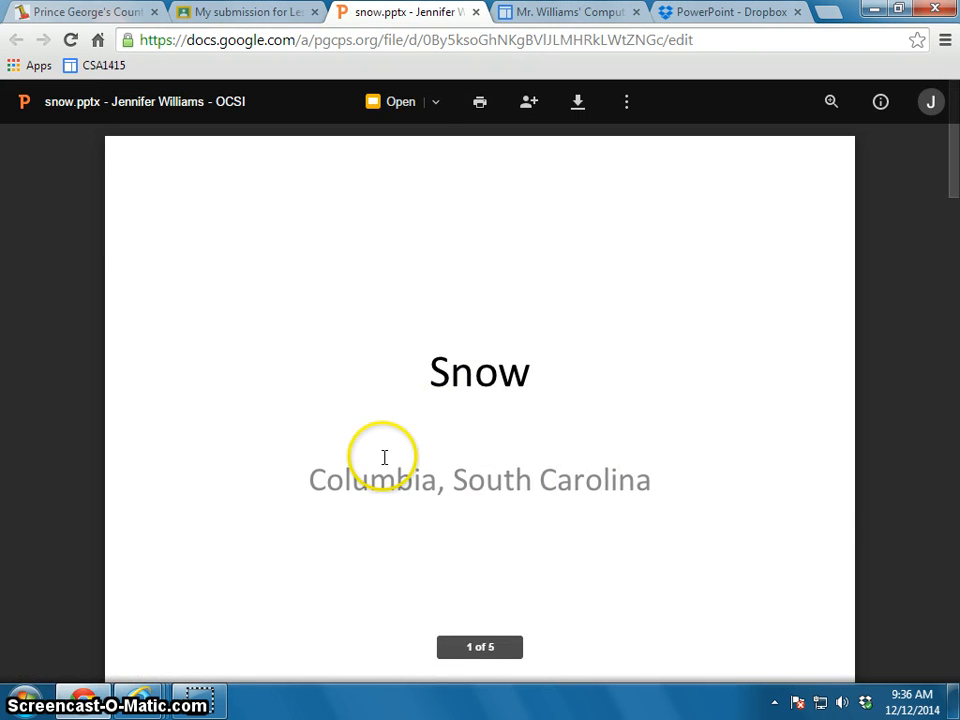
Download snow.pptx, open the downloaded copy in PowerPoint and enable editing.
left_click(577, 102)
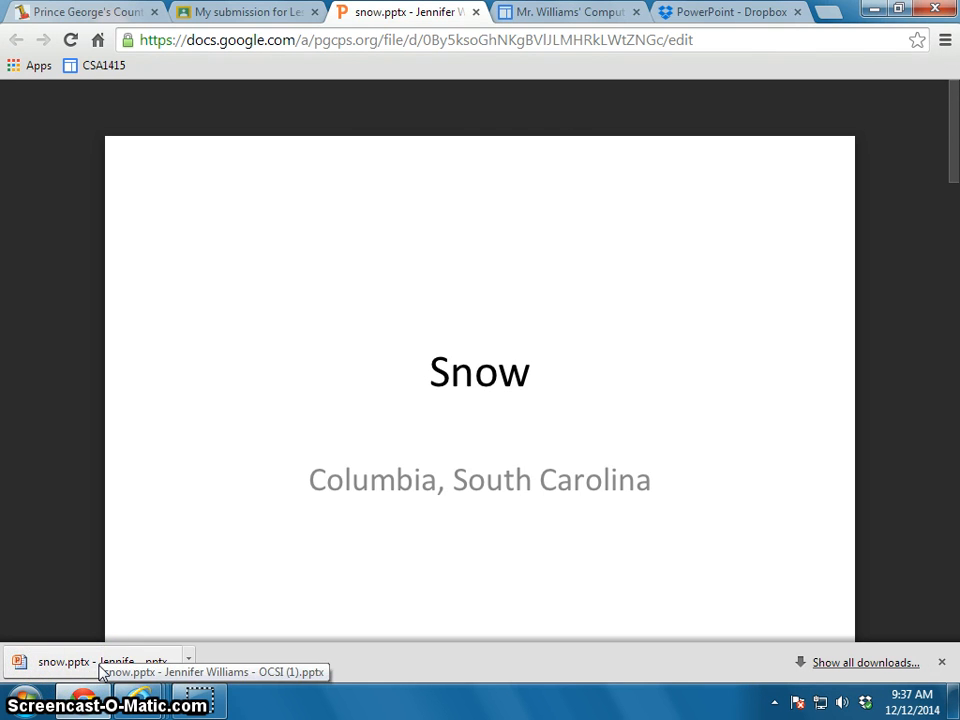
left_click(100, 664)
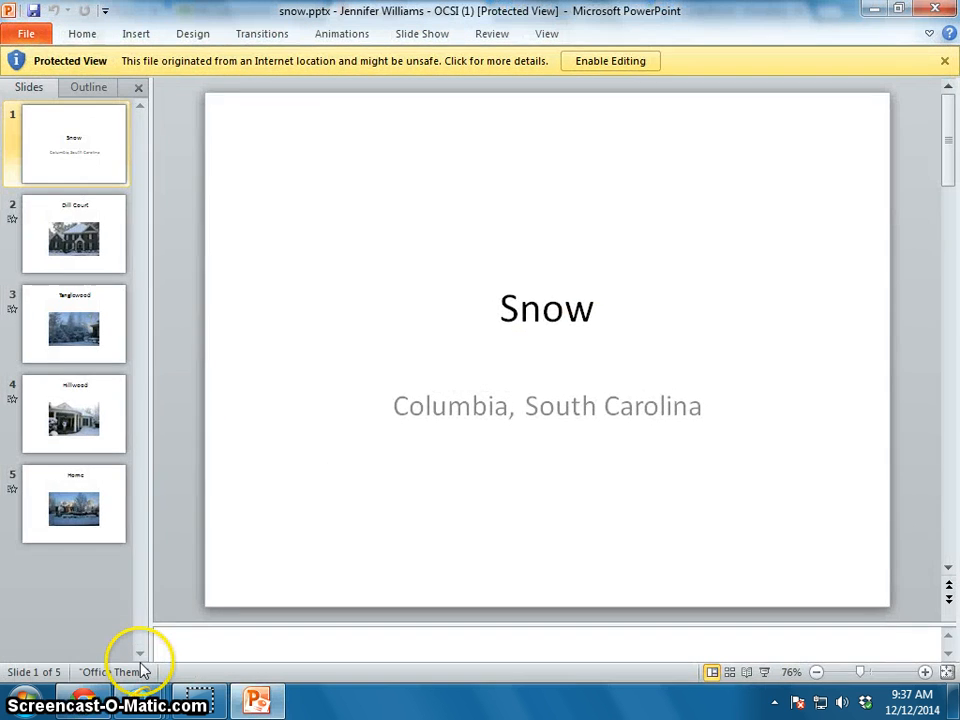
left_click(607, 62)
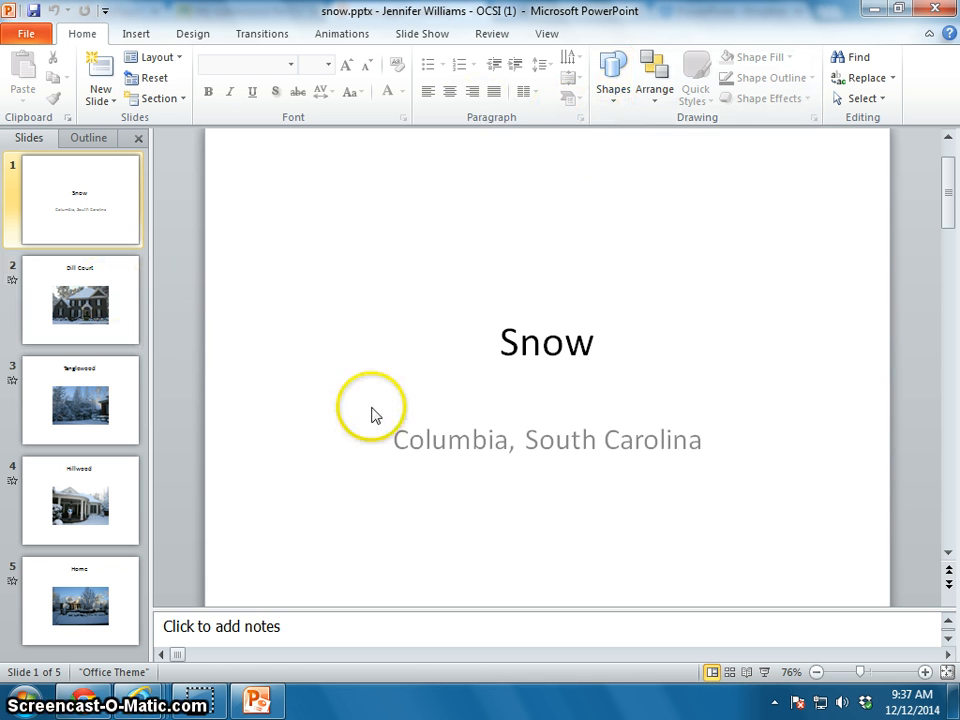
Apply the built-in Couture design theme to the whole presentation.
left_click(195, 36)
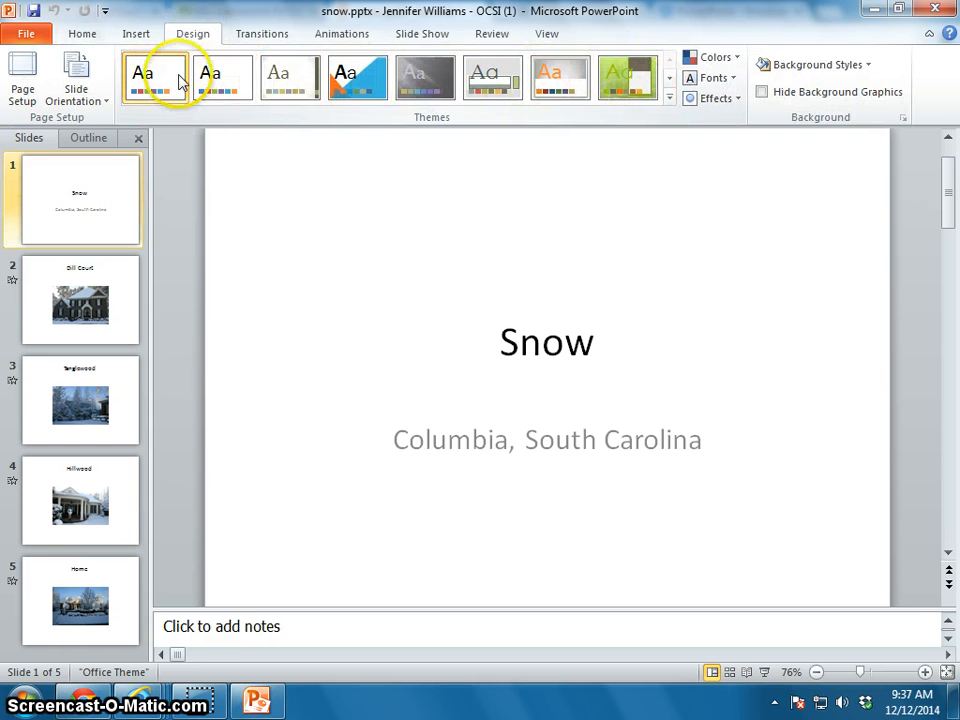
left_click(671, 101)
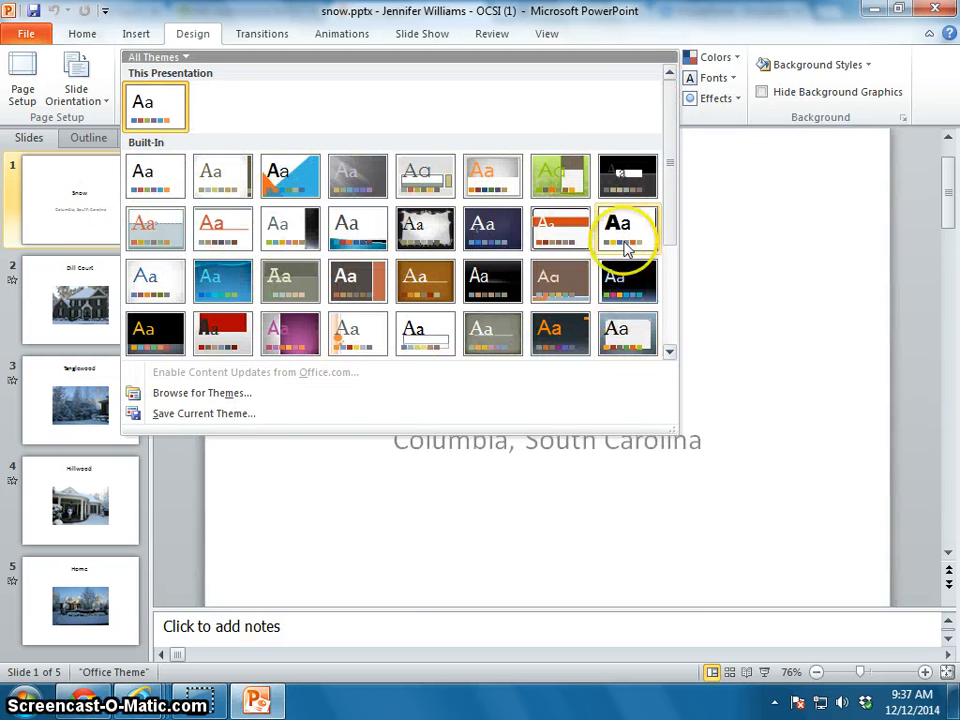
left_click_drag(667, 210, 662, 161)
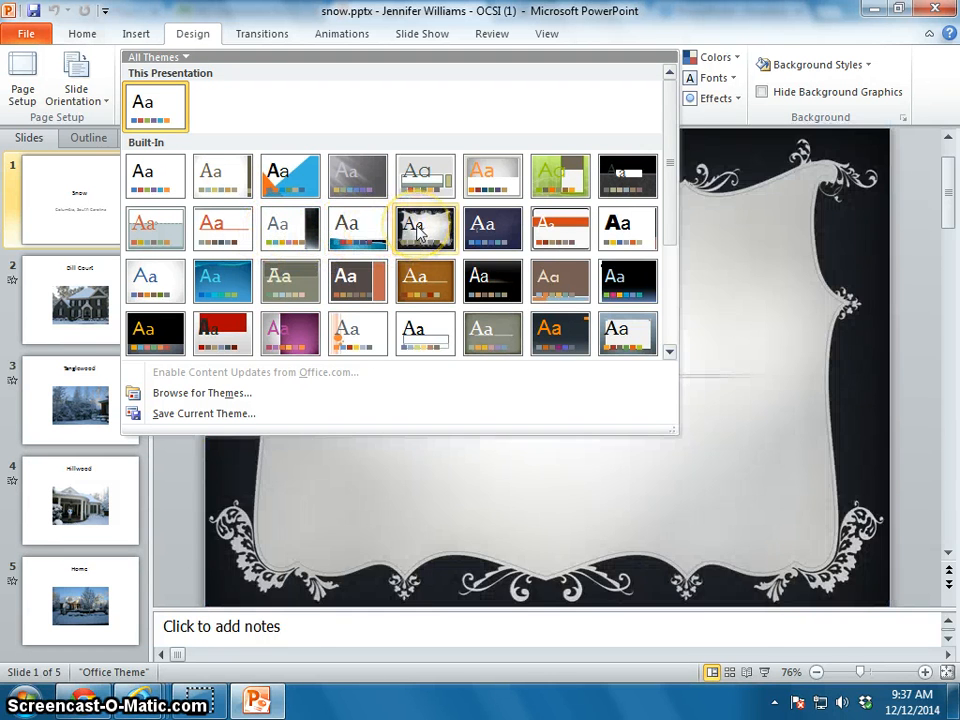
left_click(418, 232)
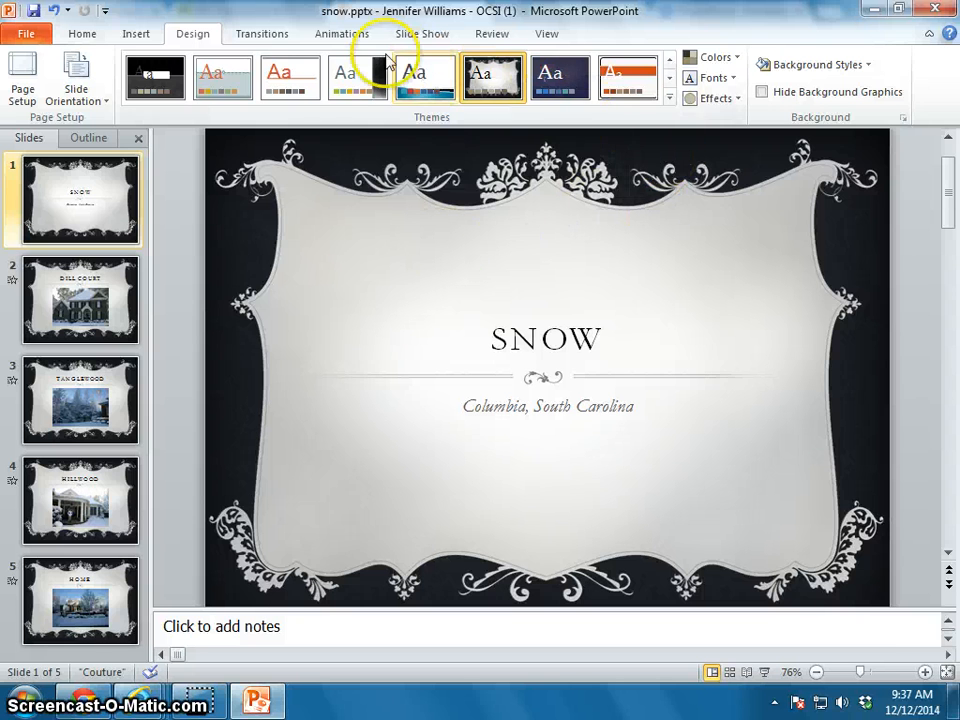
Apply the Rotate transition from the Dynamic Content group to the Snow title slide.
left_click(268, 36)
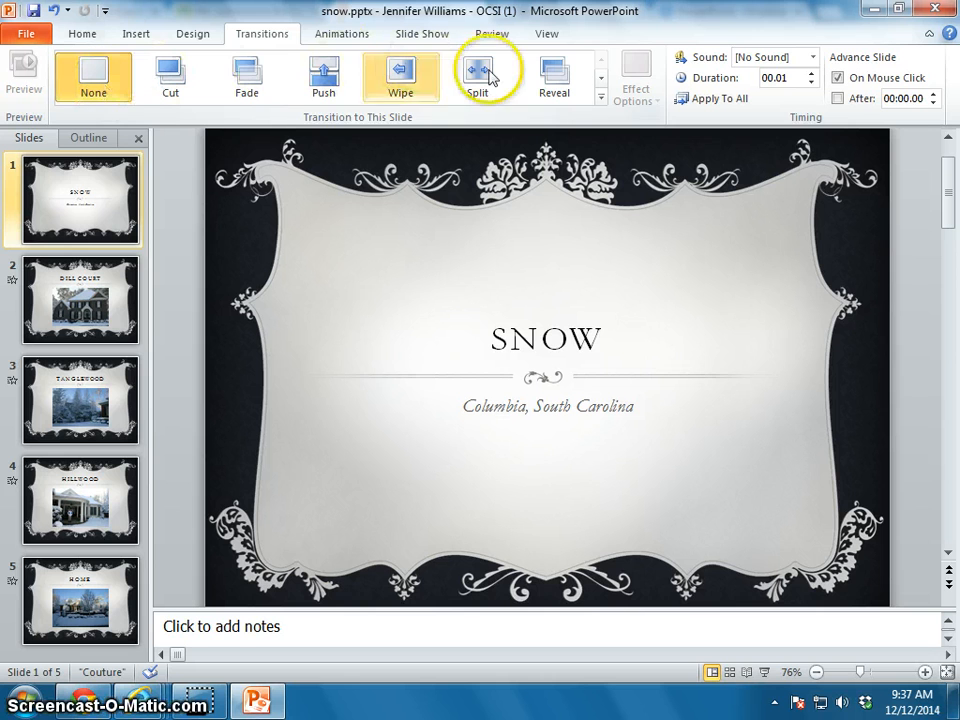
left_click(601, 97)
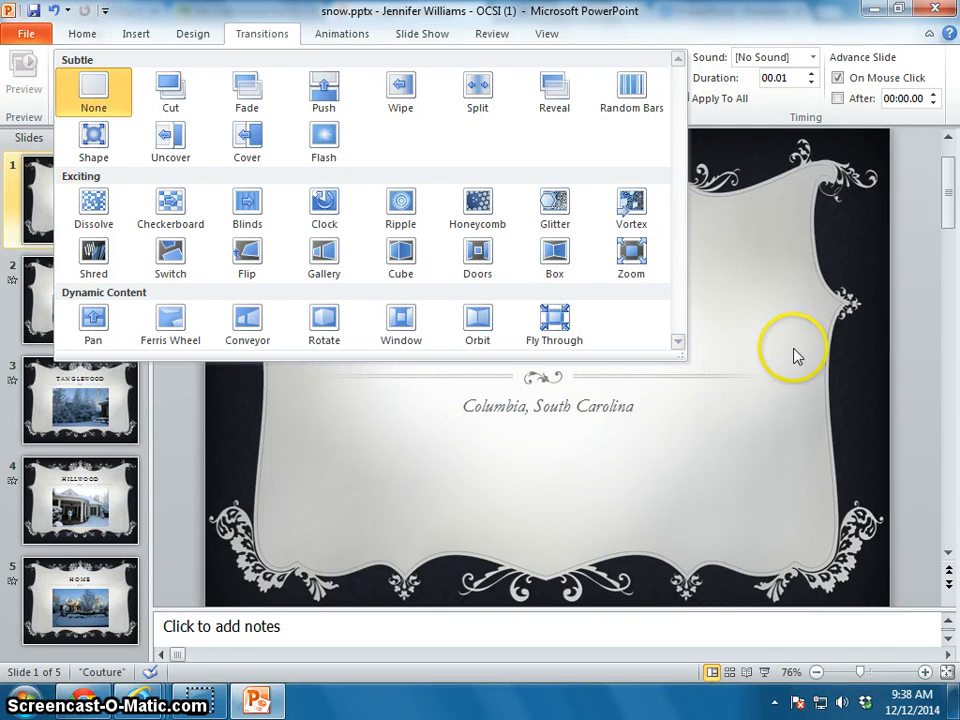
left_click(322, 330)
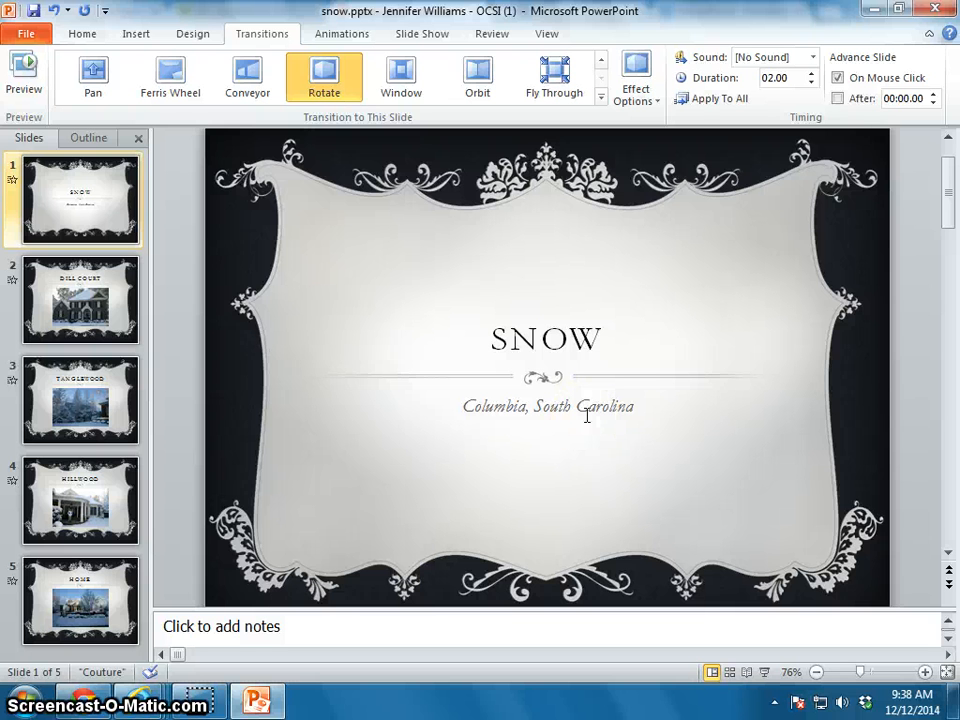
Play the slide show from the title slide through Hillwood to check the slide transitions.
key("F5")
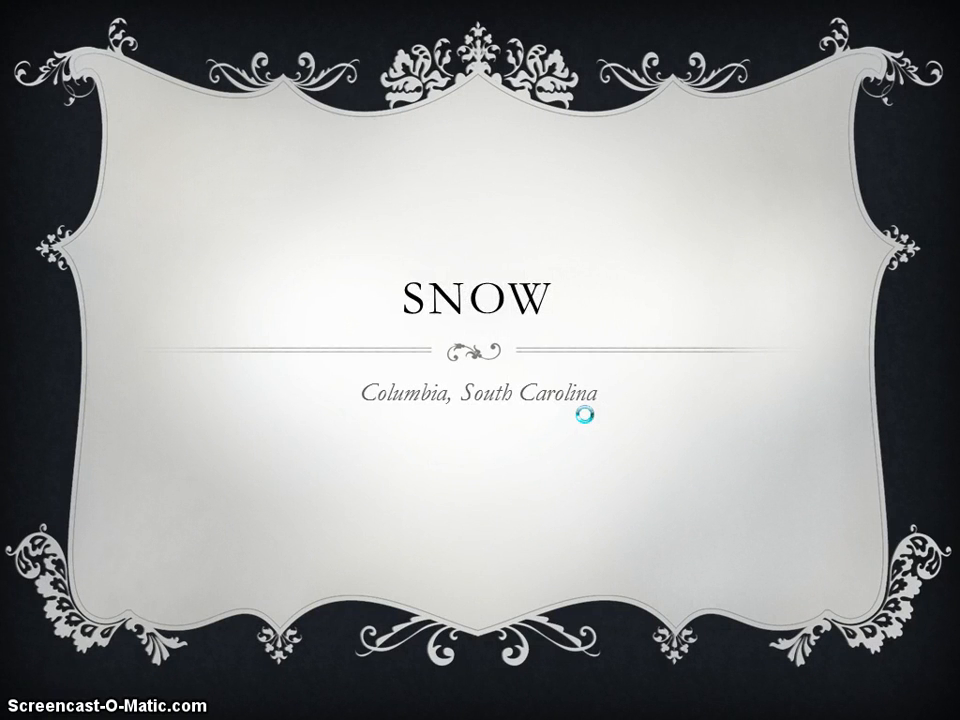
left_click(585, 414)
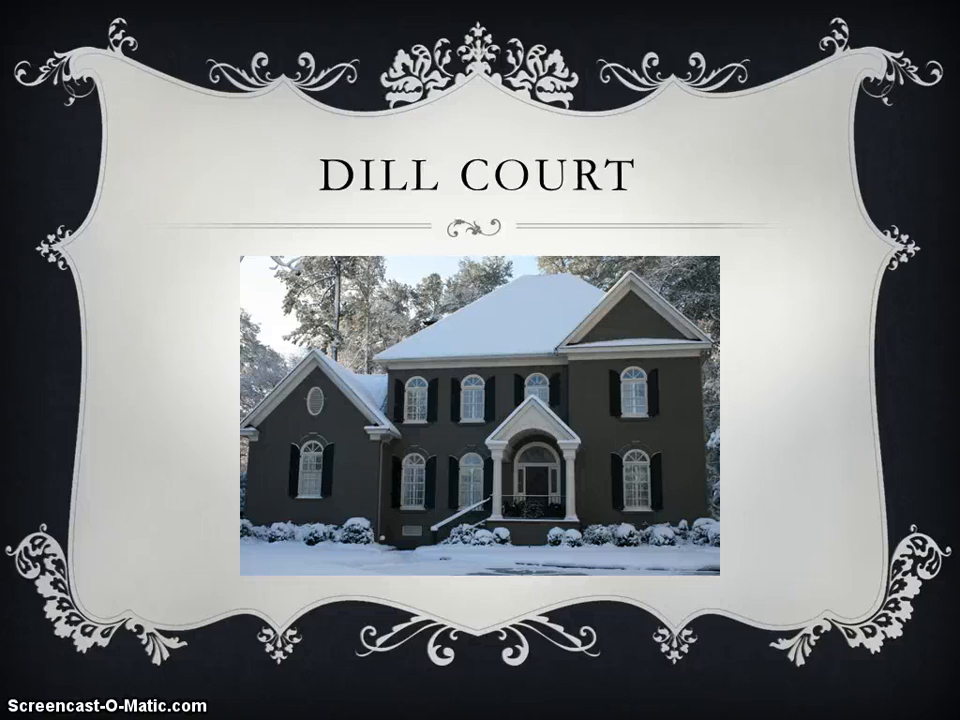
key("Right")
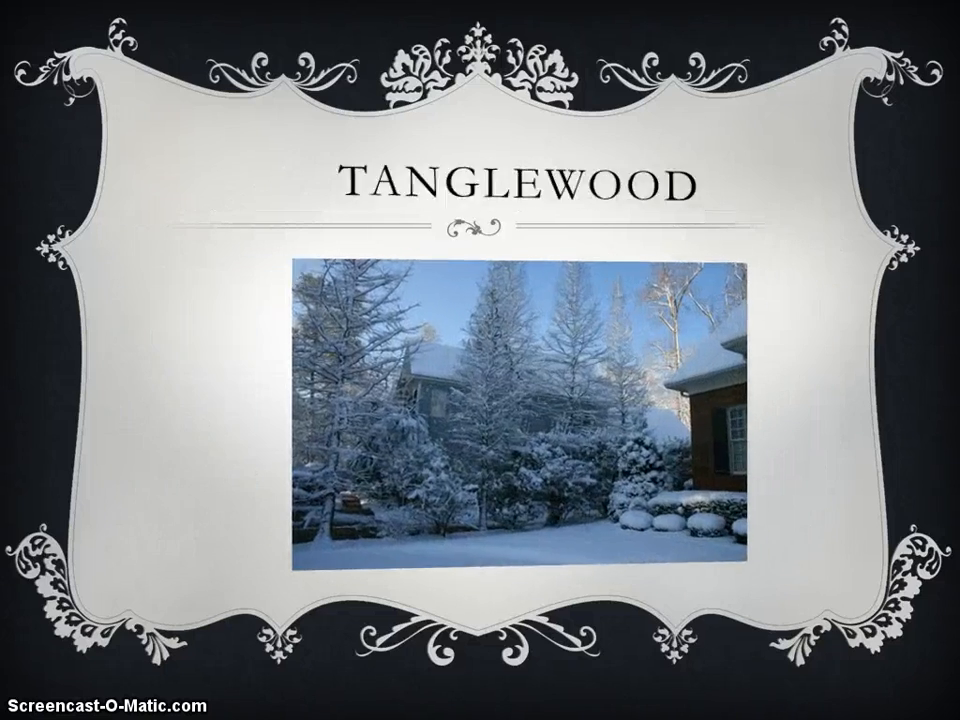
key("Right")
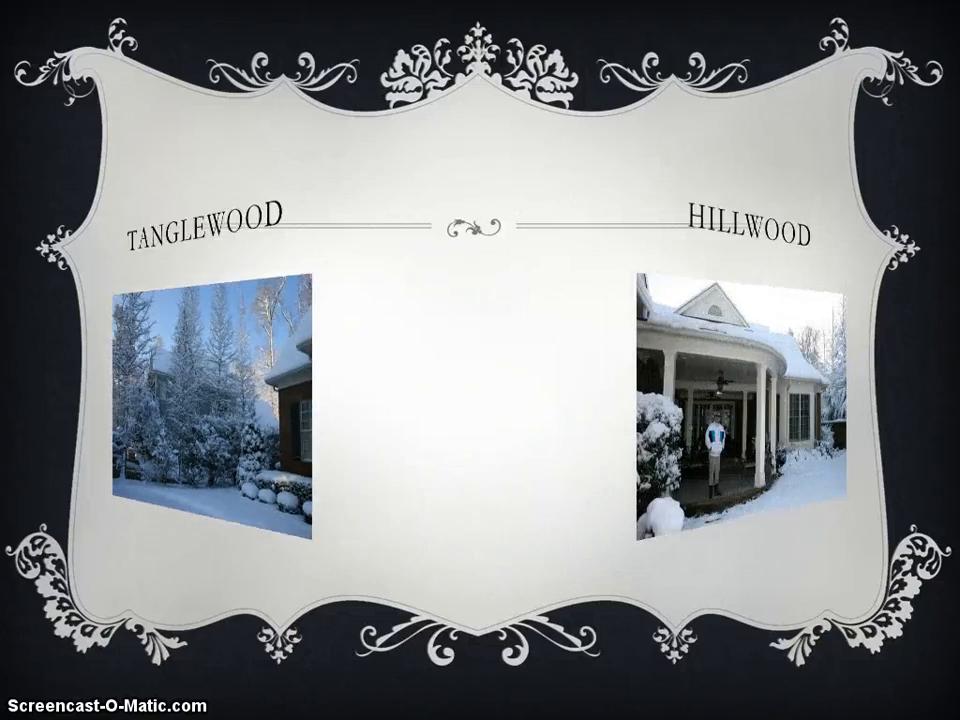
key("Escape")
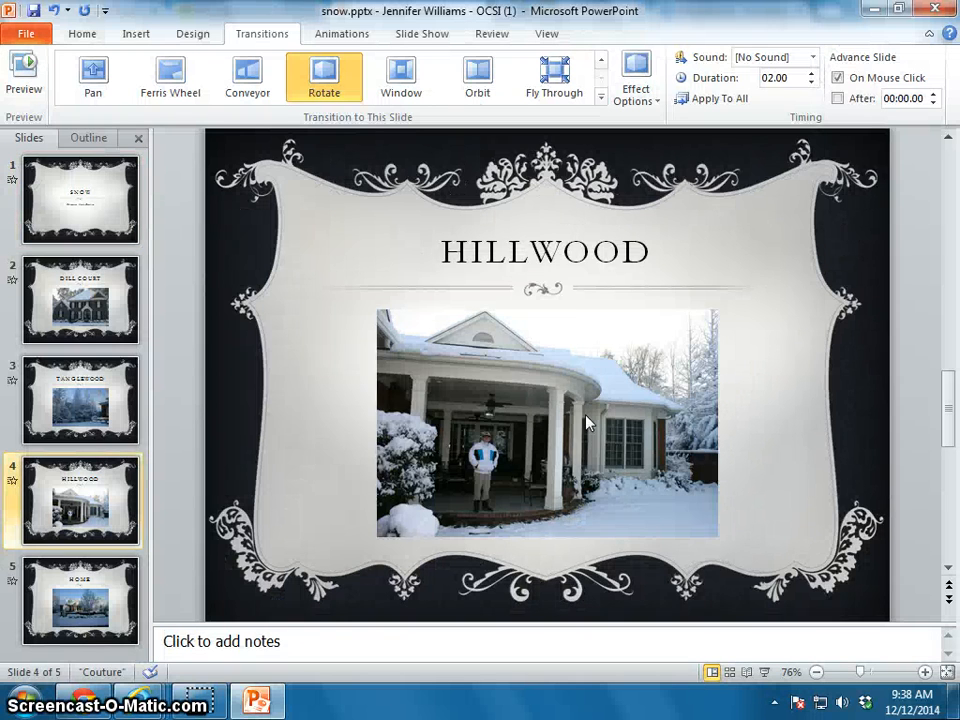
scroll(377, 388, "up", 1)
left_click(92, 295)
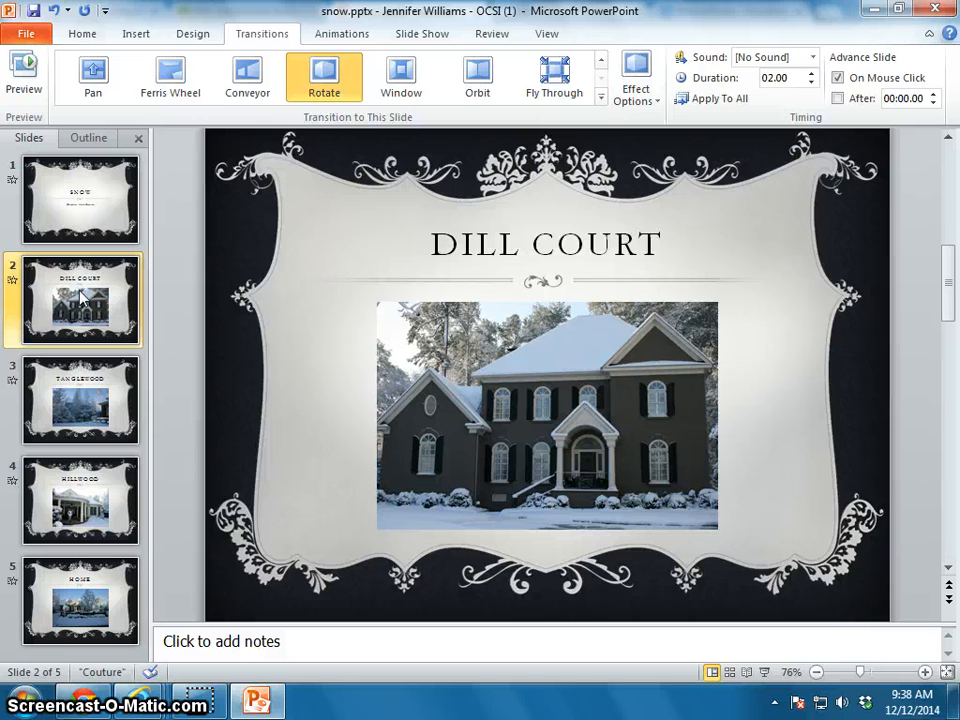
left_click(513, 385)
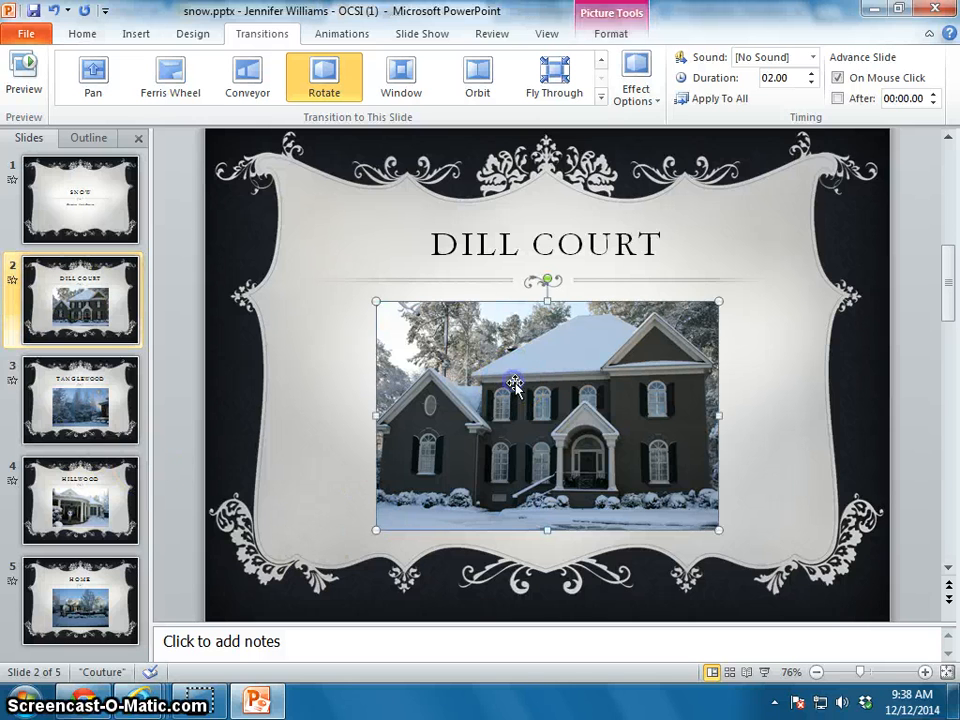
left_click(342, 33)
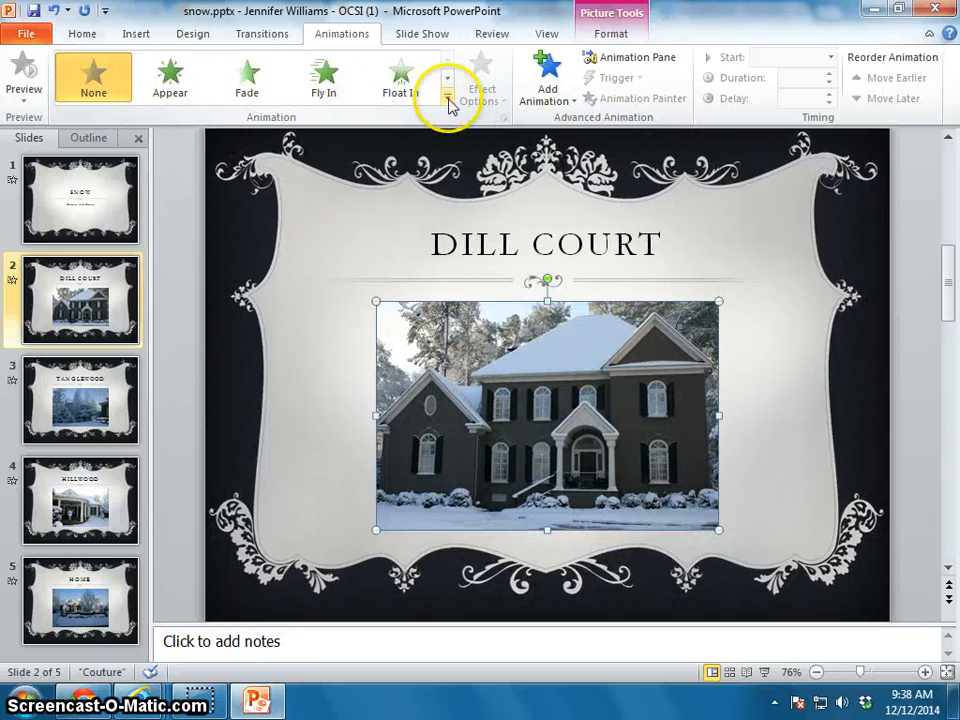
left_click(447, 98)
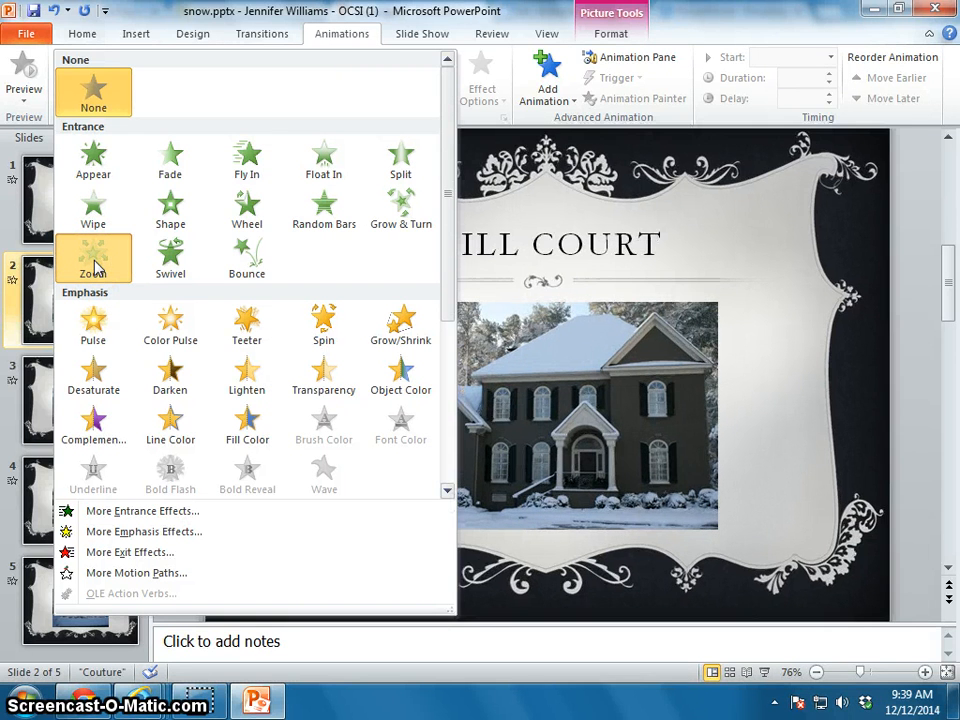
left_click(774, 412)
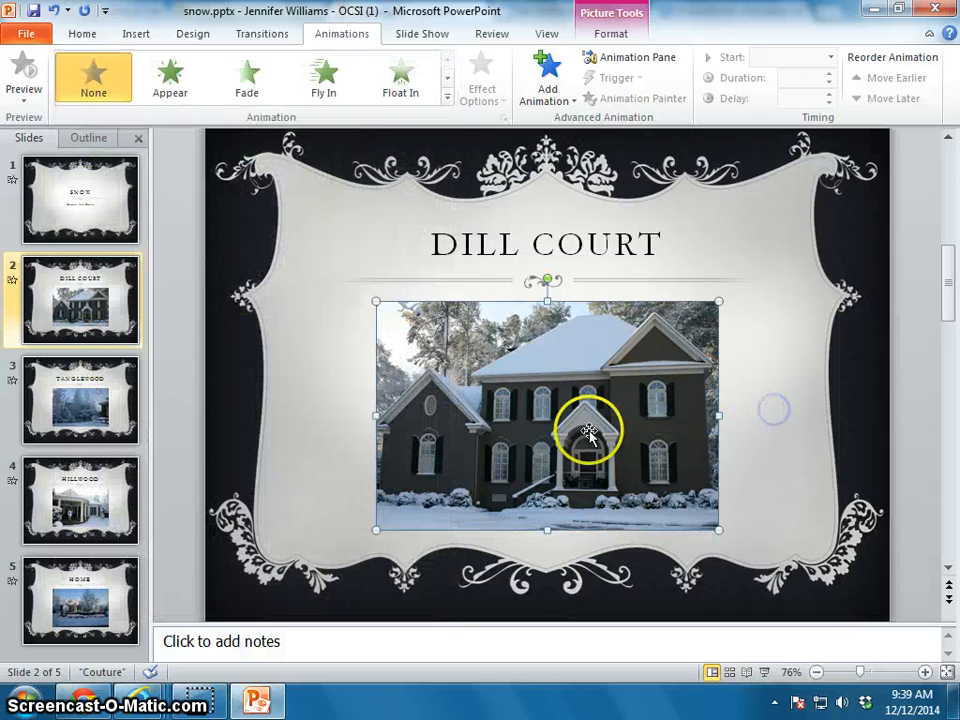
Play the slide show from the title slide to see how the Dill Court picture appears without an animation.
left_click(92, 210)
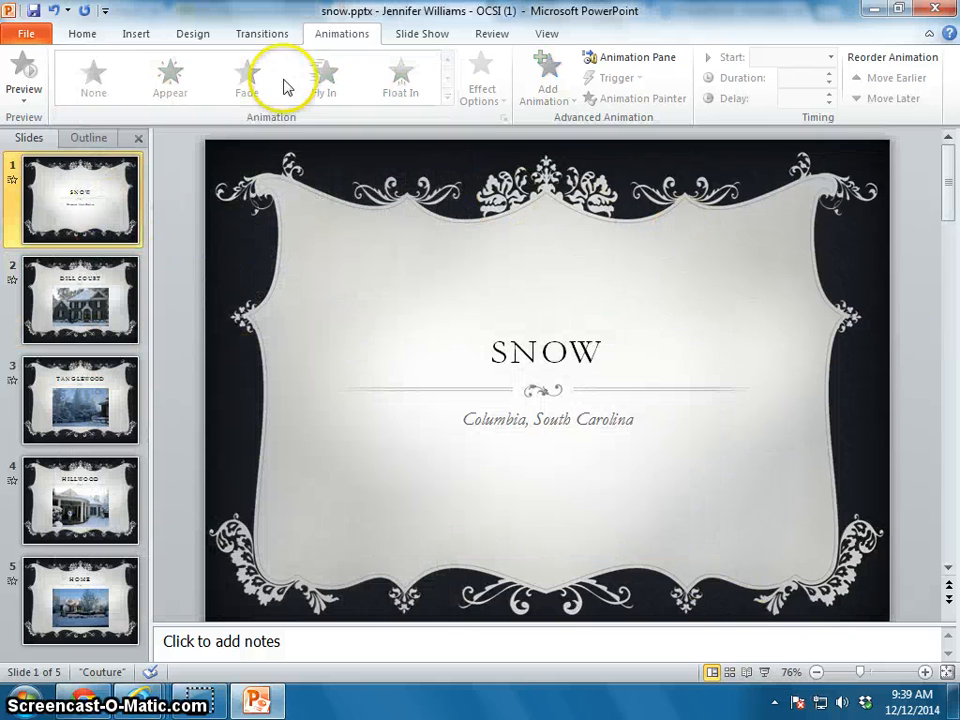
key("F5")
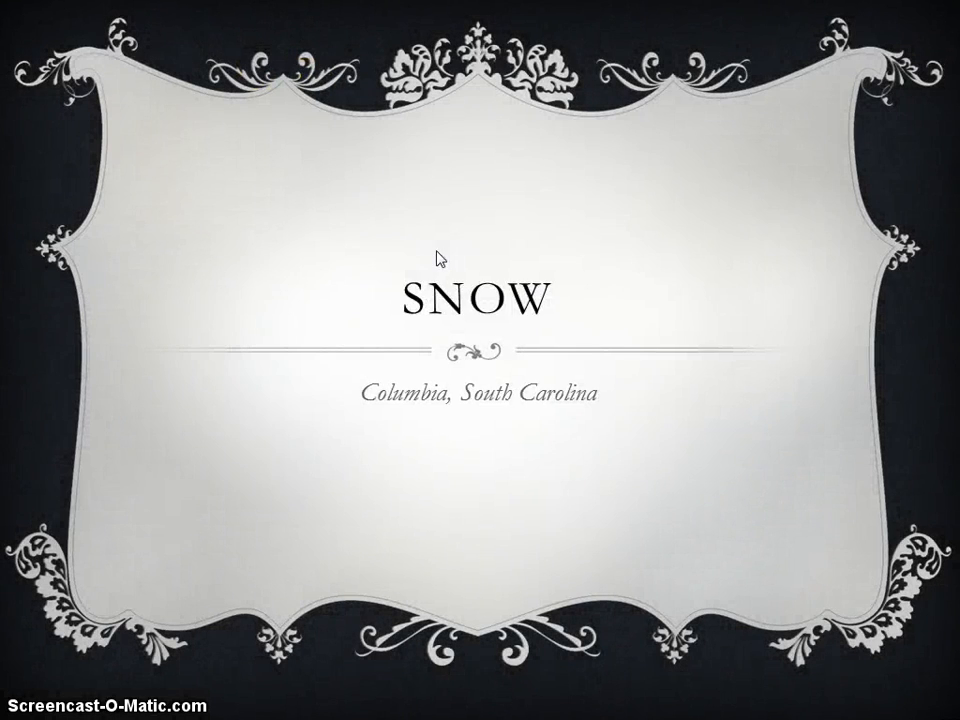
key("Right")
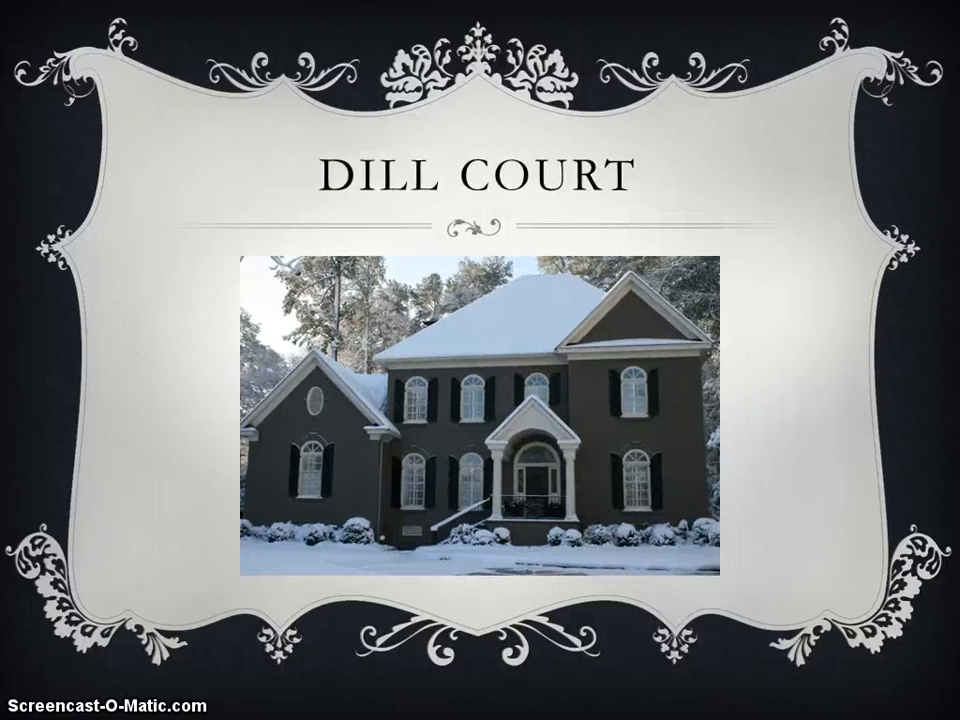
key("Right")
key("Escape")
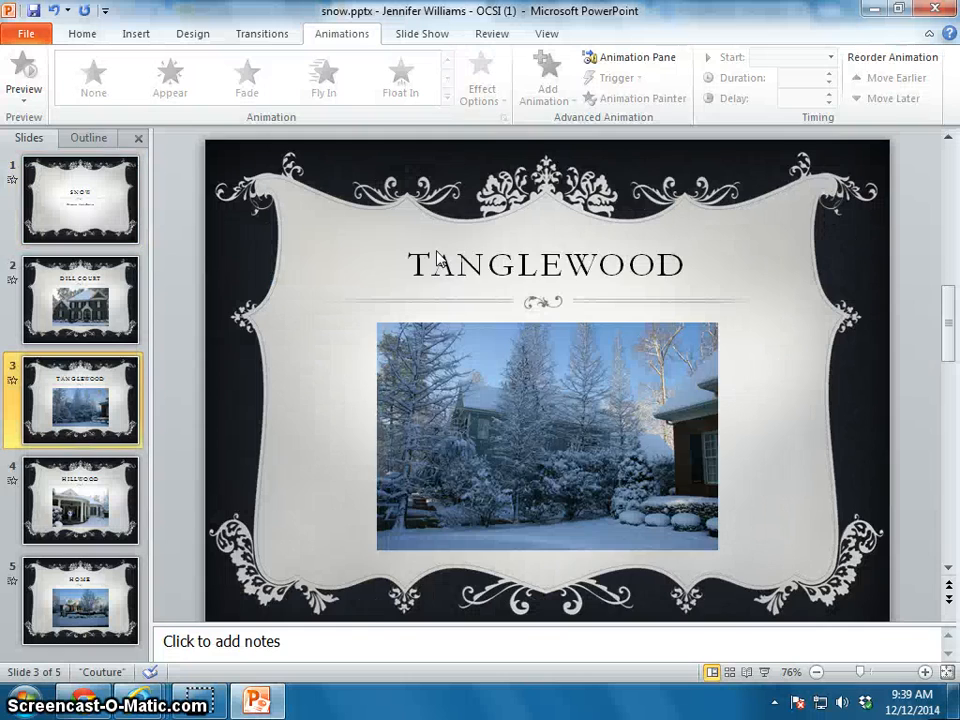
Apply the Zoom entrance animation to the Dill Court picture on slide 2.
left_click(78, 285)
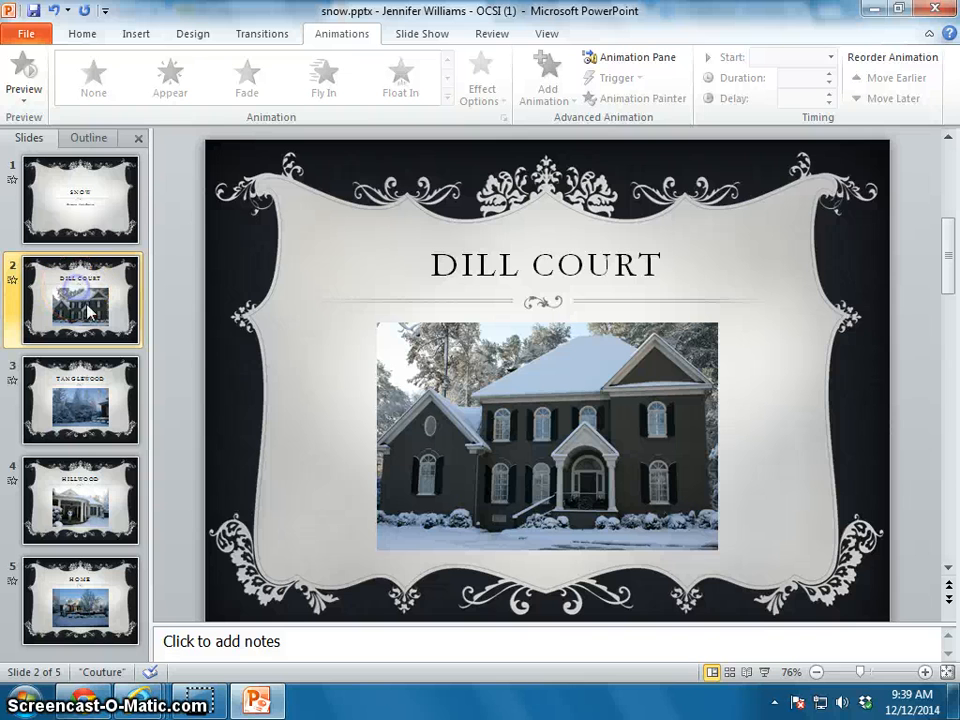
left_click(546, 413)
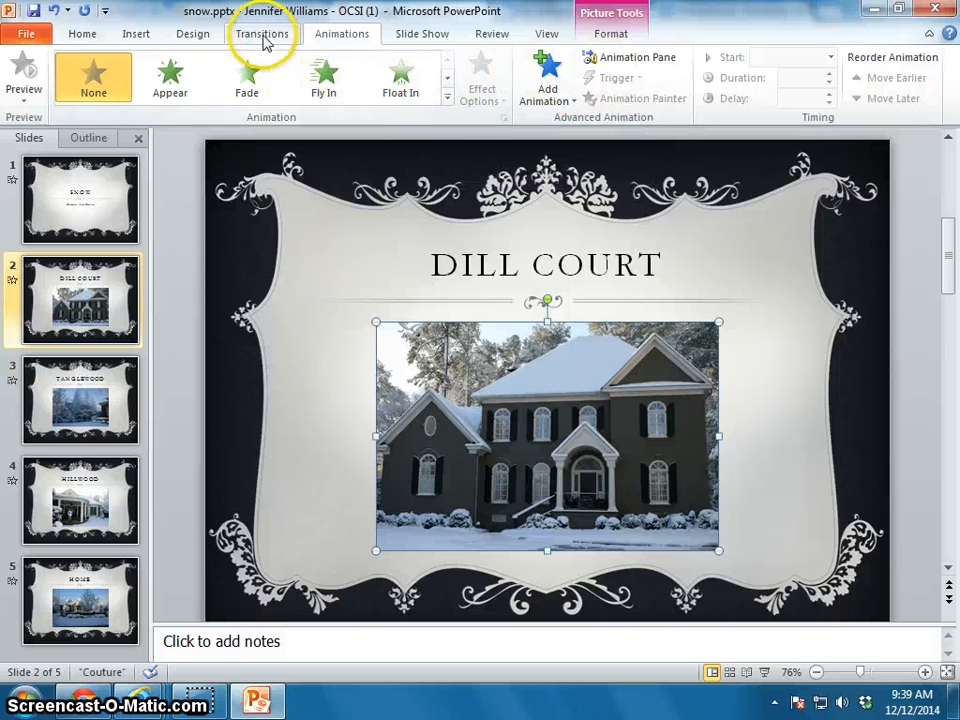
left_click(447, 98)
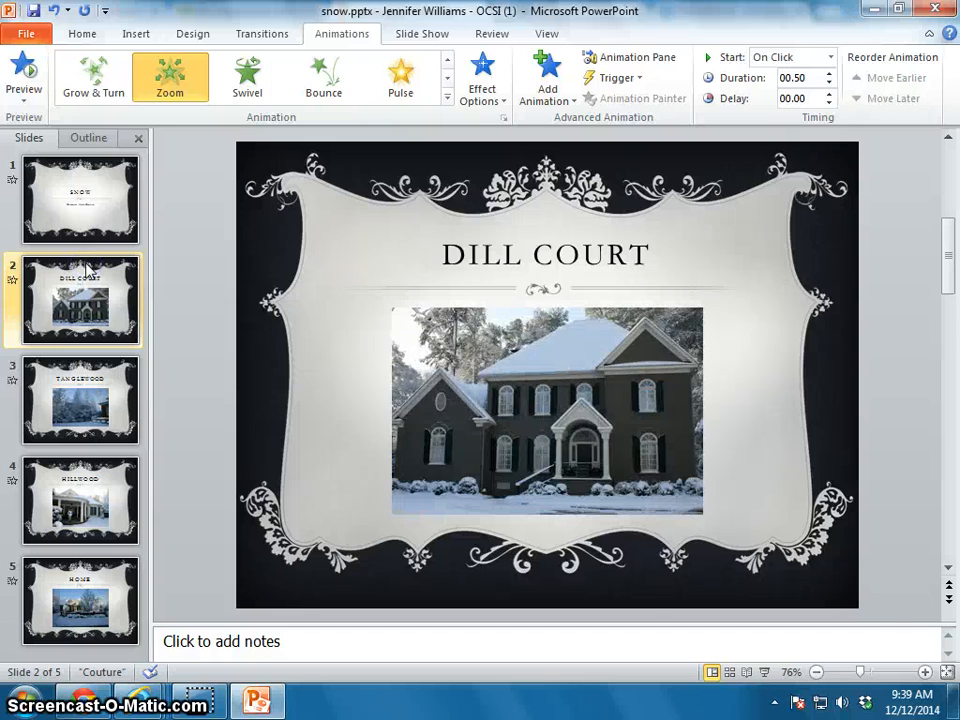
Apply the Zoom entrance animation to the Tanglewood picture on slide 3.
left_click(85, 398)
left_click(450, 467)
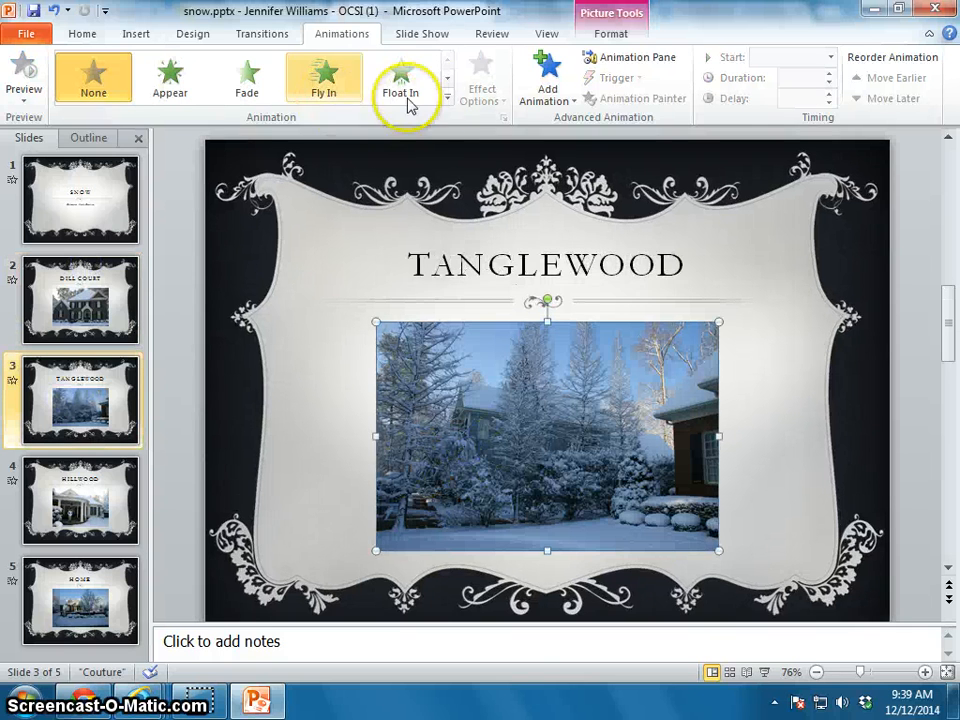
left_click(447, 102)
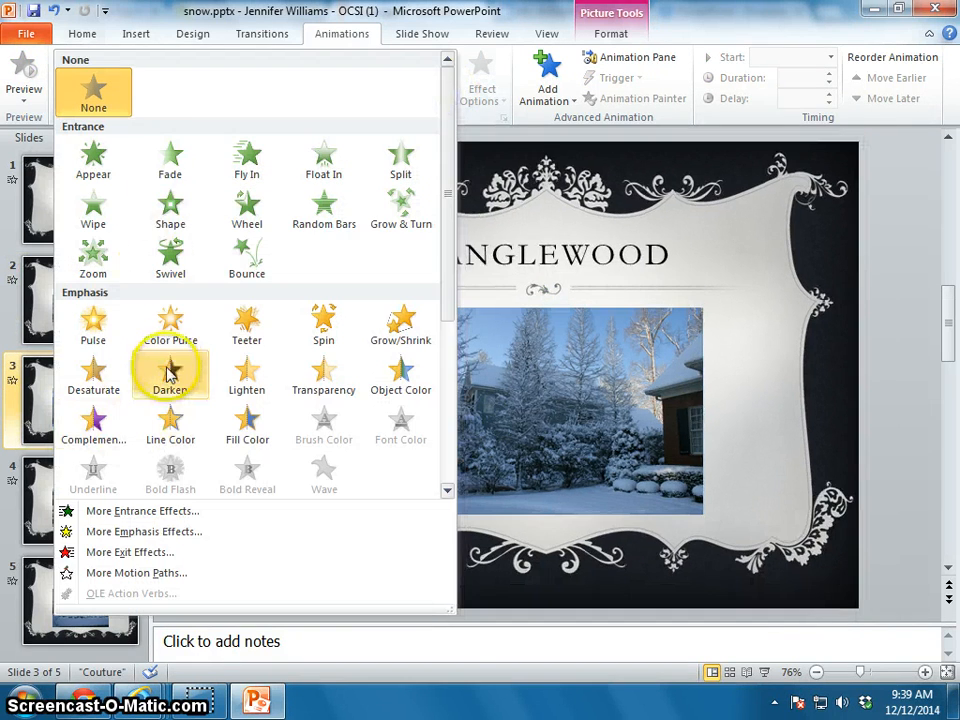
left_click(103, 245)
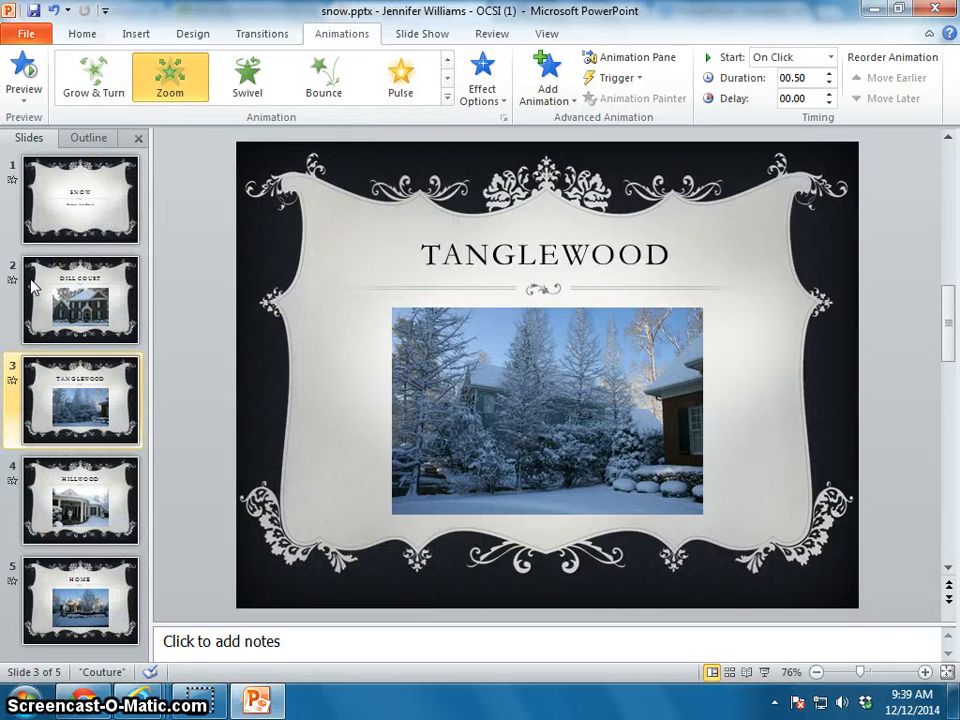
Apply the Zoom entrance animation to the Hillwood picture on slide 4.
left_click(60, 490)
left_click(502, 445)
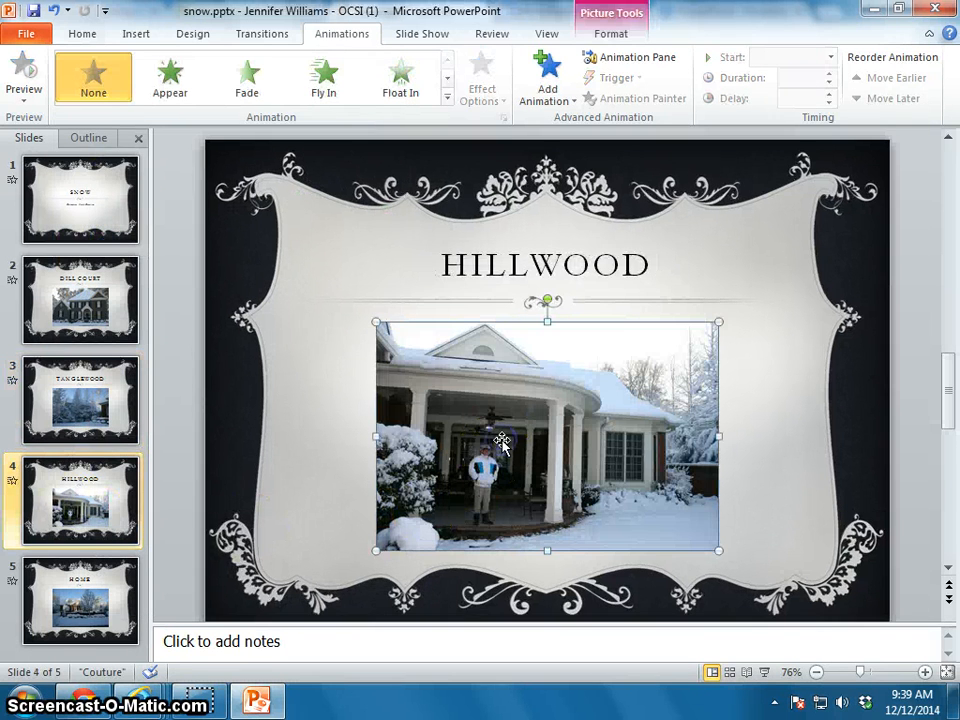
left_click(446, 107)
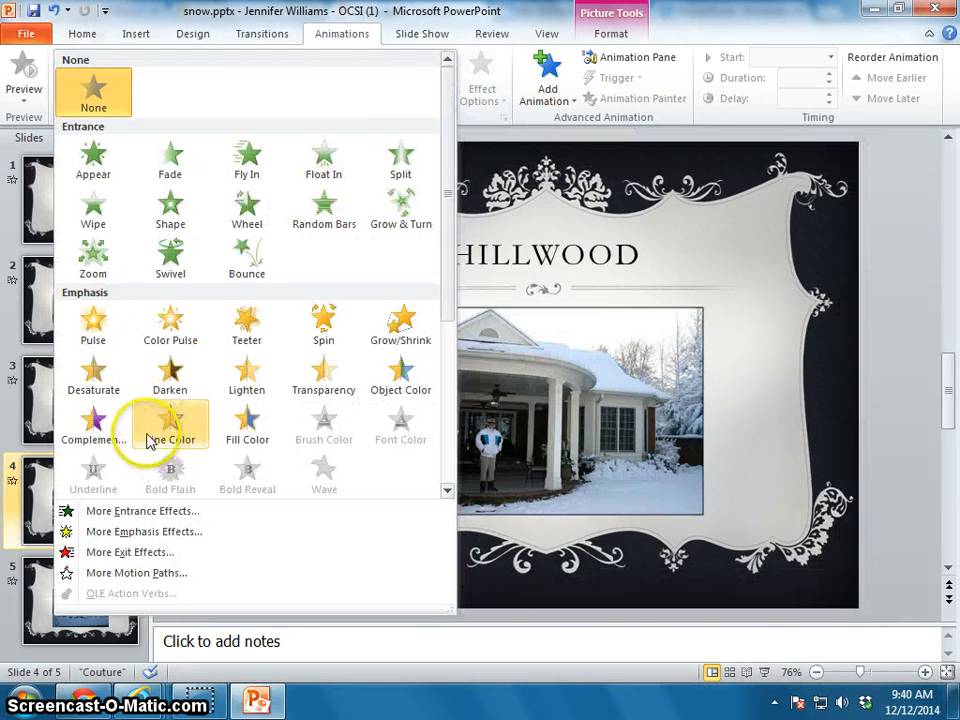
left_click(92, 252)
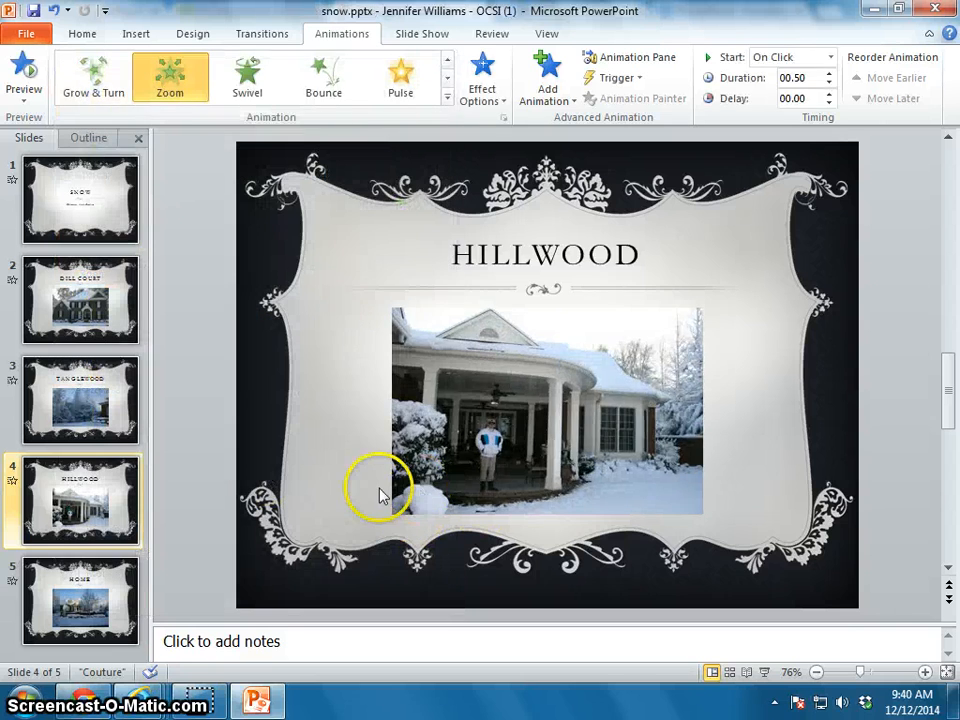
Apply the Zoom entrance animation to the Home picture on slide 5.
scroll(381, 497, "down", 2)
left_click(494, 430)
left_click(446, 100)
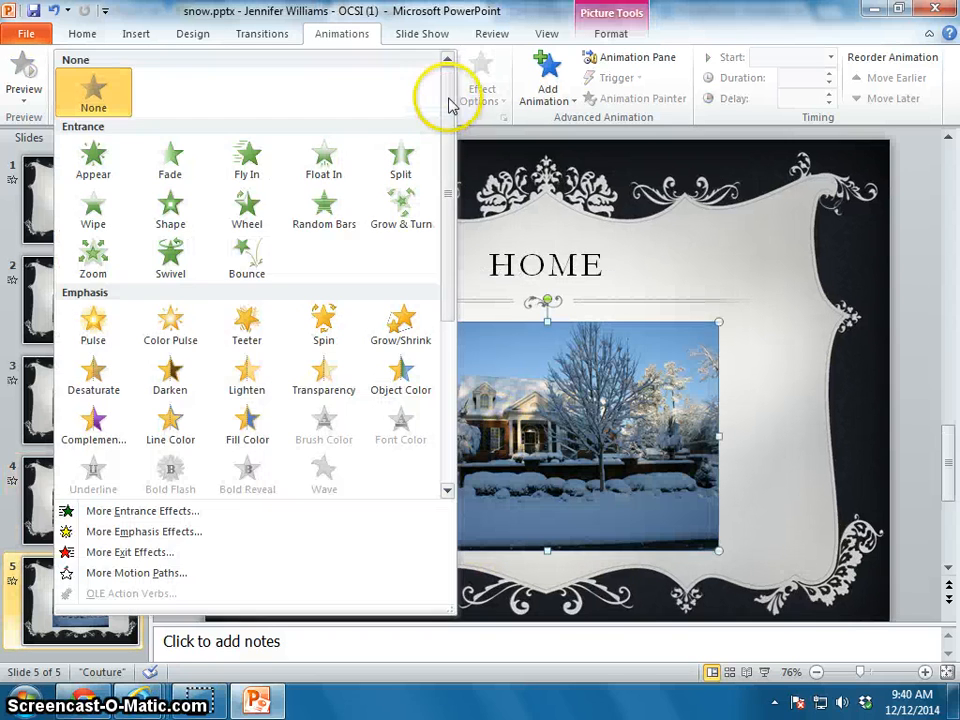
left_click(112, 428)
left_click(96, 255)
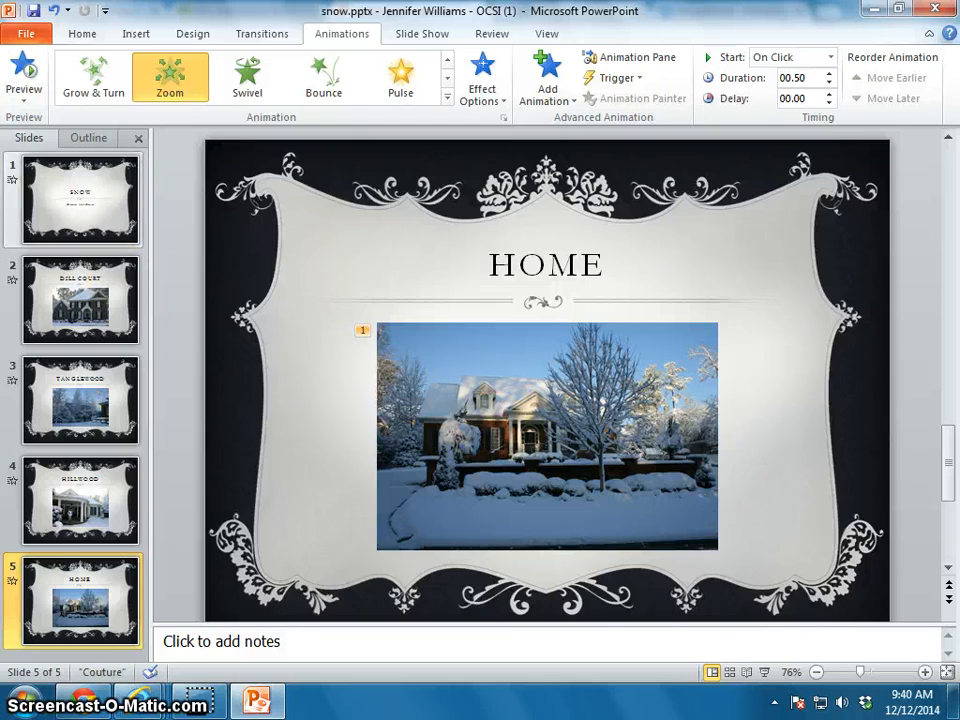
Save the presentation under the name 1A pp3-drill2 in the Downloads folder and close PowerPoint.
left_click(25, 33)
left_click(57, 90)
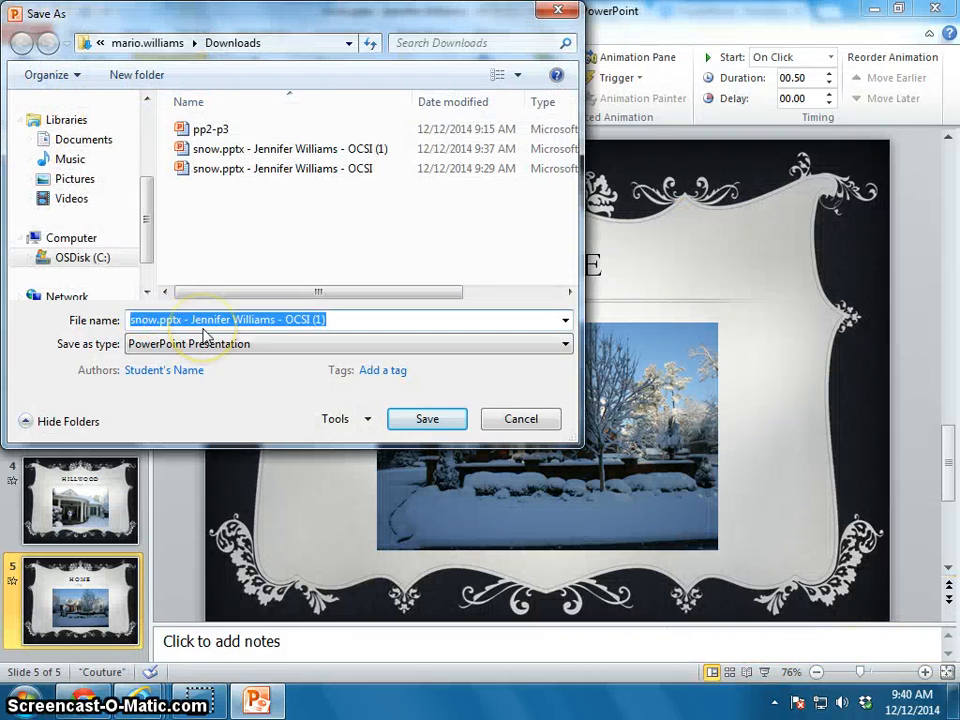
type("2")
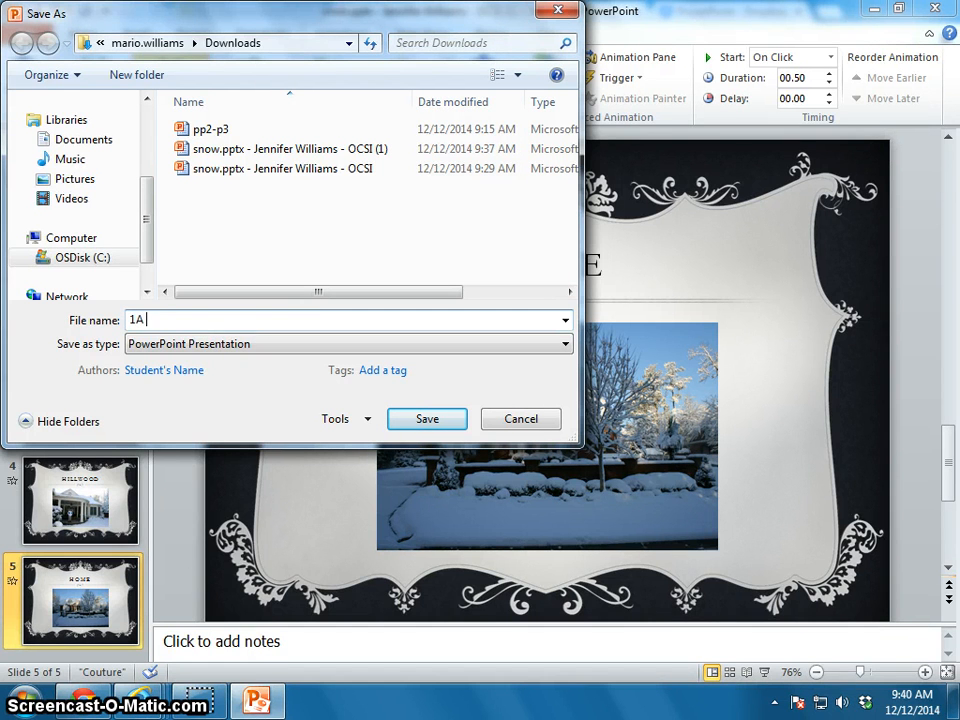
type("A pp3-drill2")
left_click(450, 421)
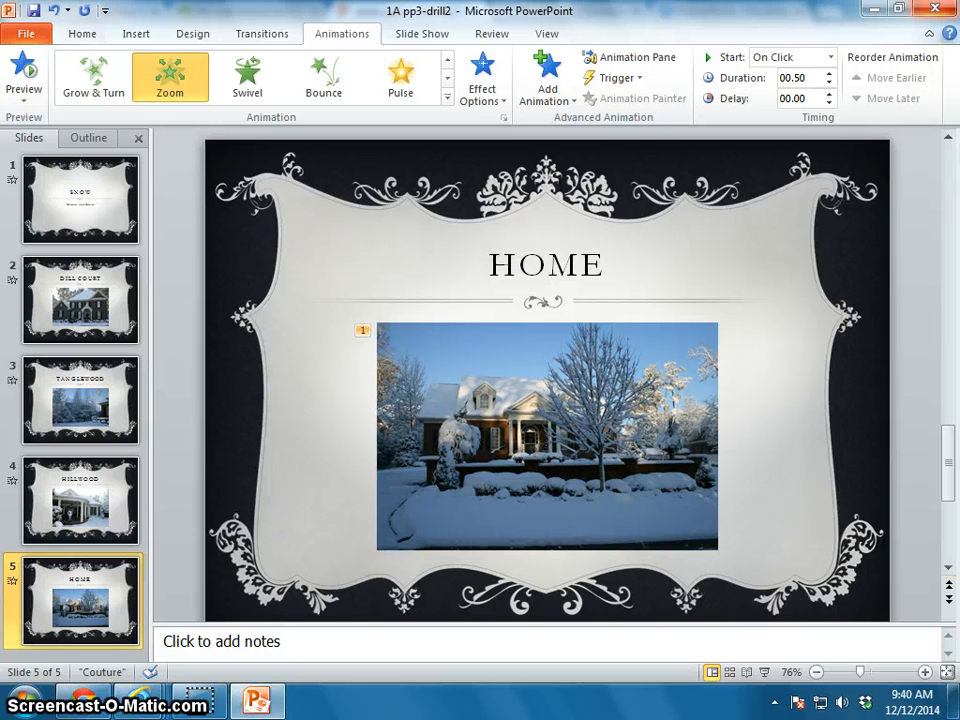
left_click(938, 10)
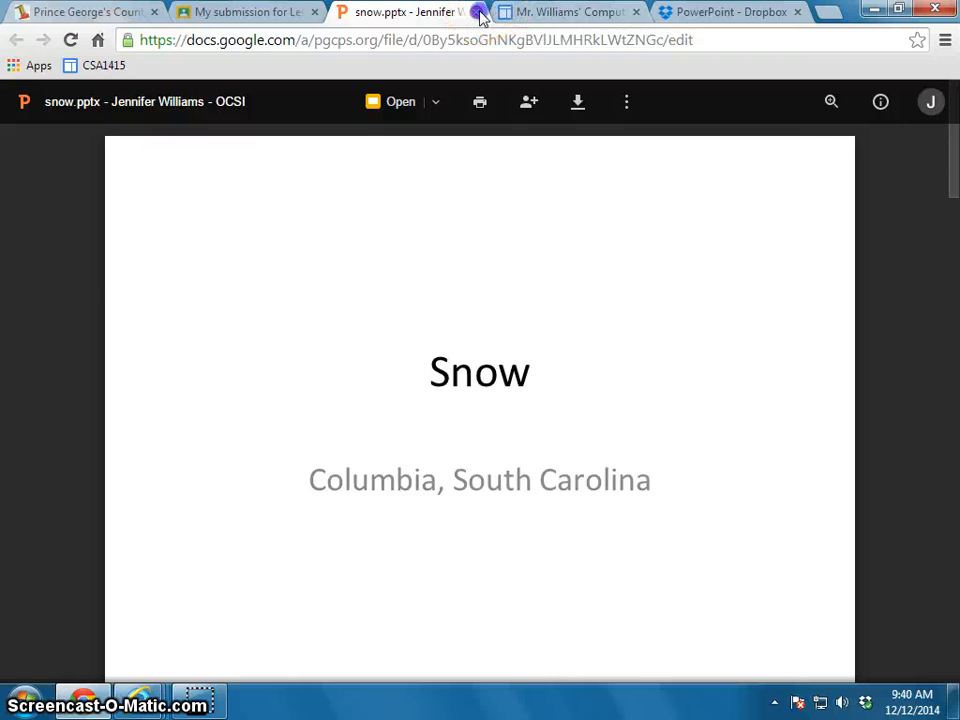
Close the snow.pptx preview in Chrome and open the upload file chooser for the Lesson 3 - Drill 2 assignment in Google Classroom.
left_click(477, 12)
left_click(243, 12)
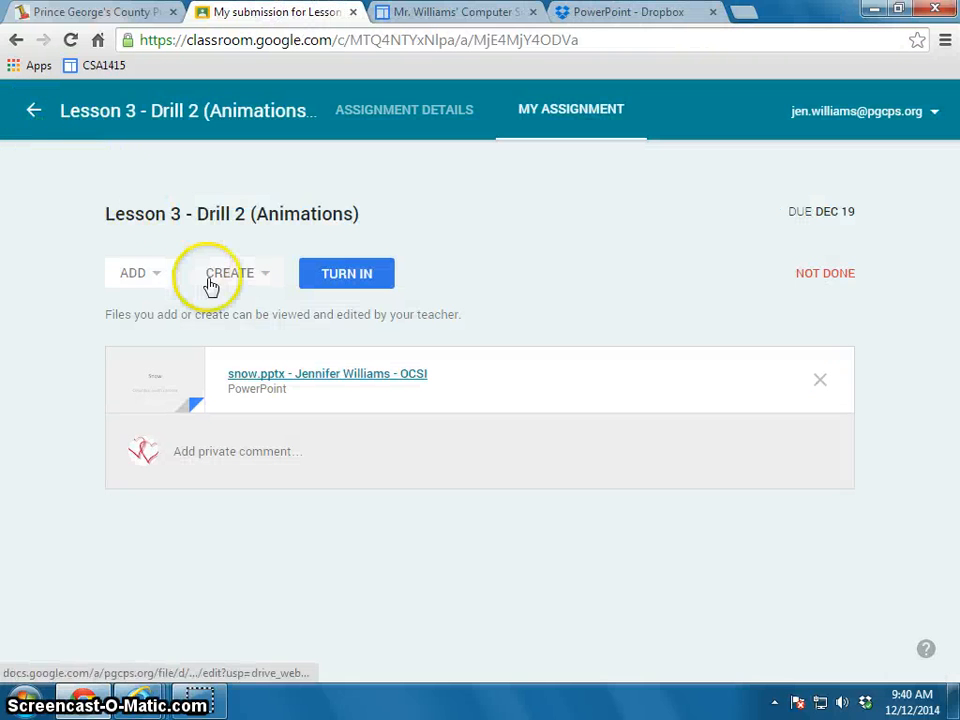
left_click(155, 280)
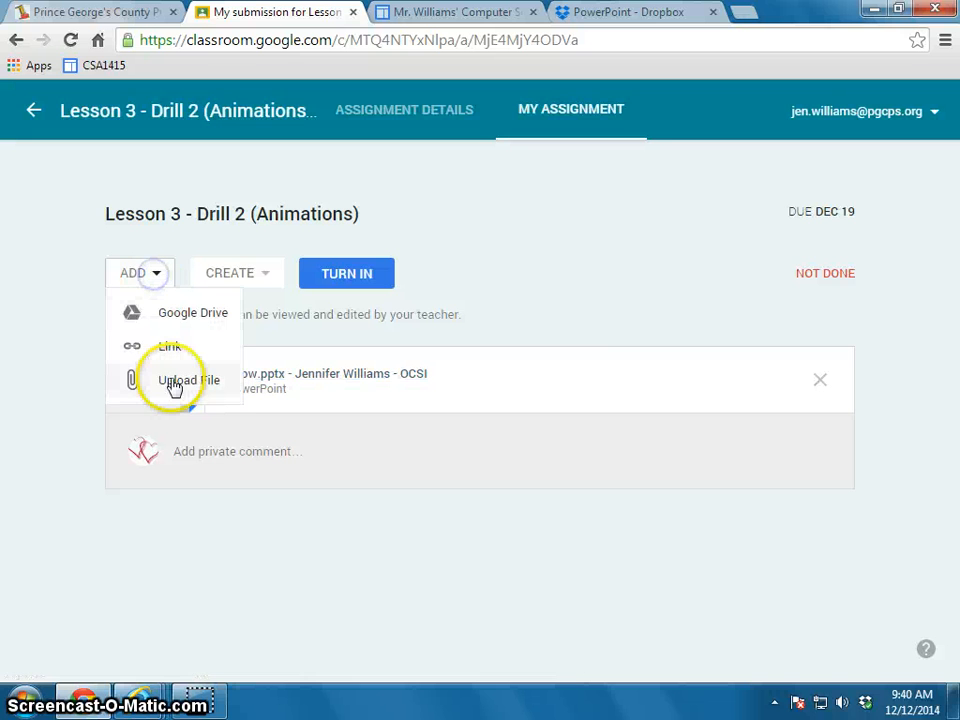
left_click(180, 385)
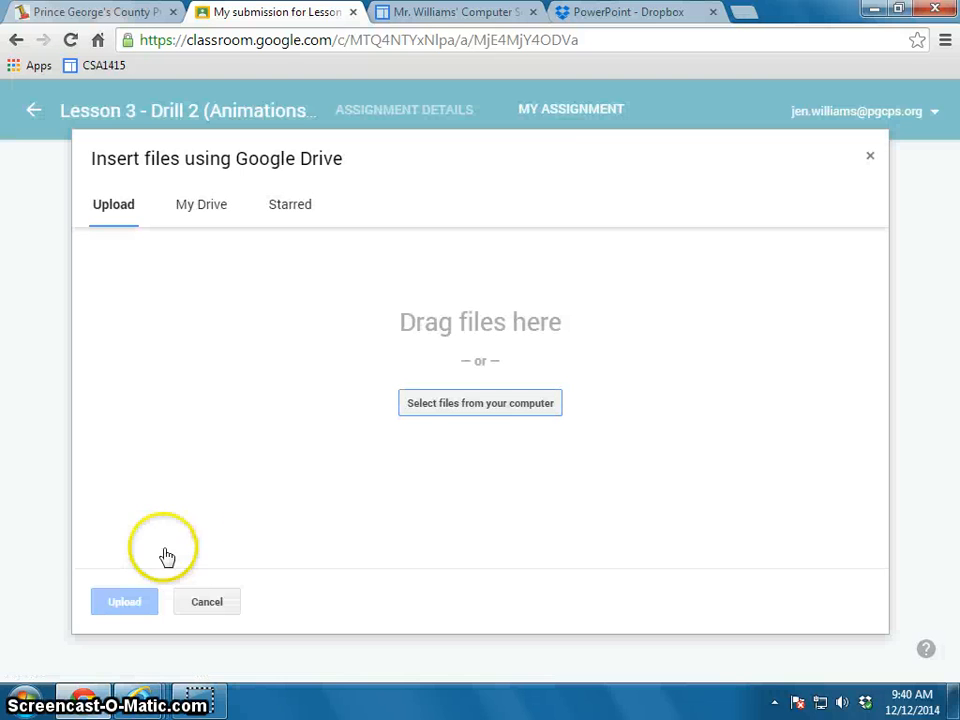
left_click(494, 402)
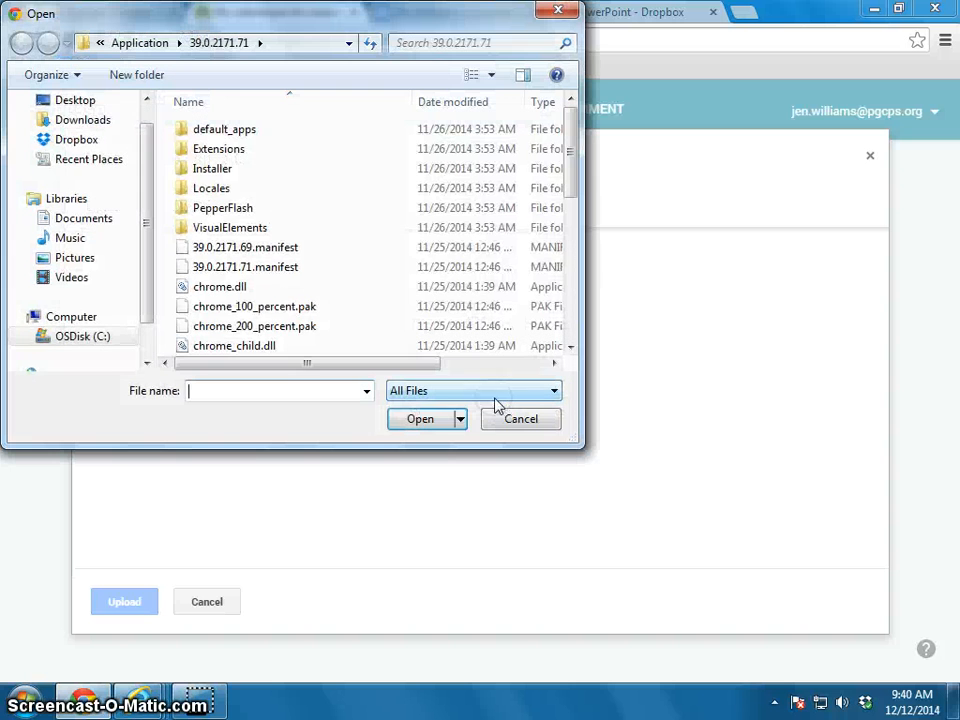
Move the 1A pp3-drill2 file from the Downloads folder into the Documents library.
left_click(83, 218)
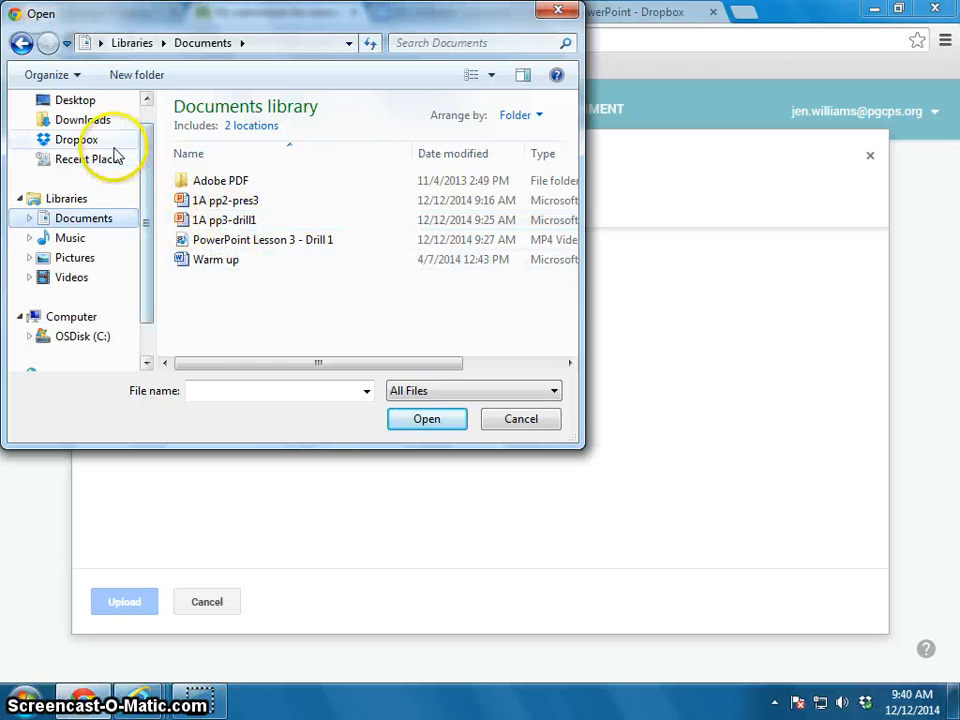
left_click(62, 119)
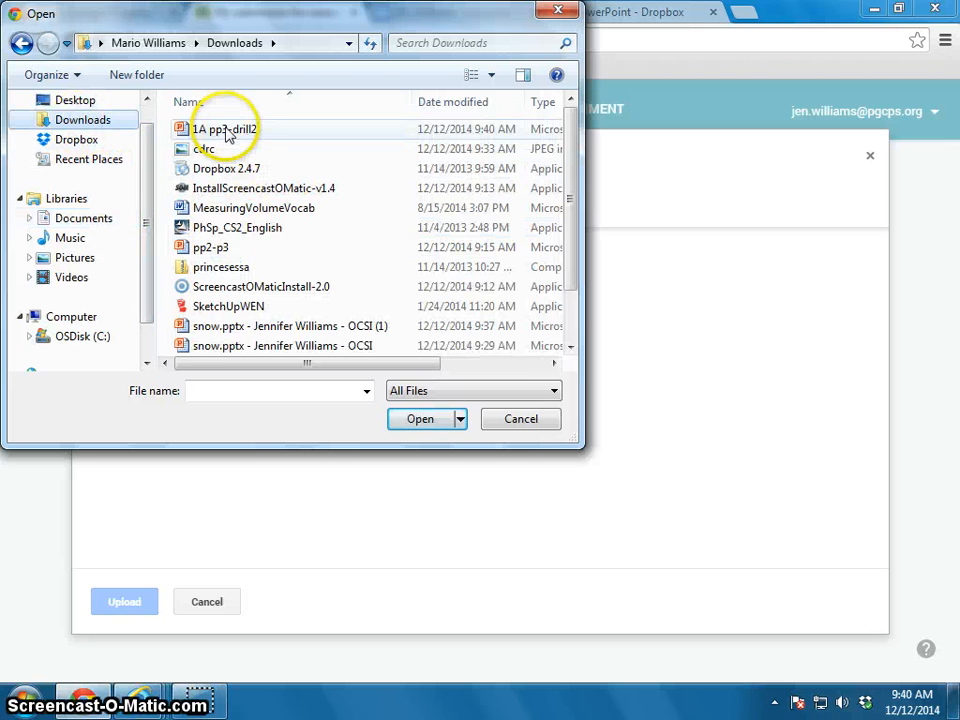
left_click(226, 131)
left_click_drag(228, 134, 111, 226)
Upload 1A pp3-drill2 from the Documents library as an attachment to the assignment.
left_click(85, 219)
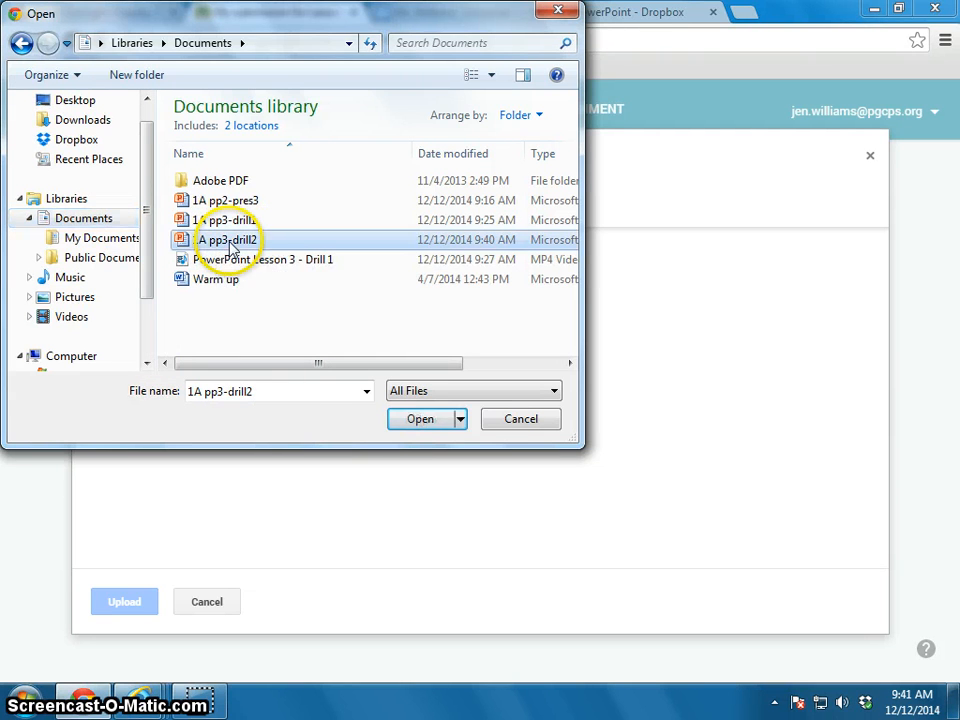
left_click(424, 420)
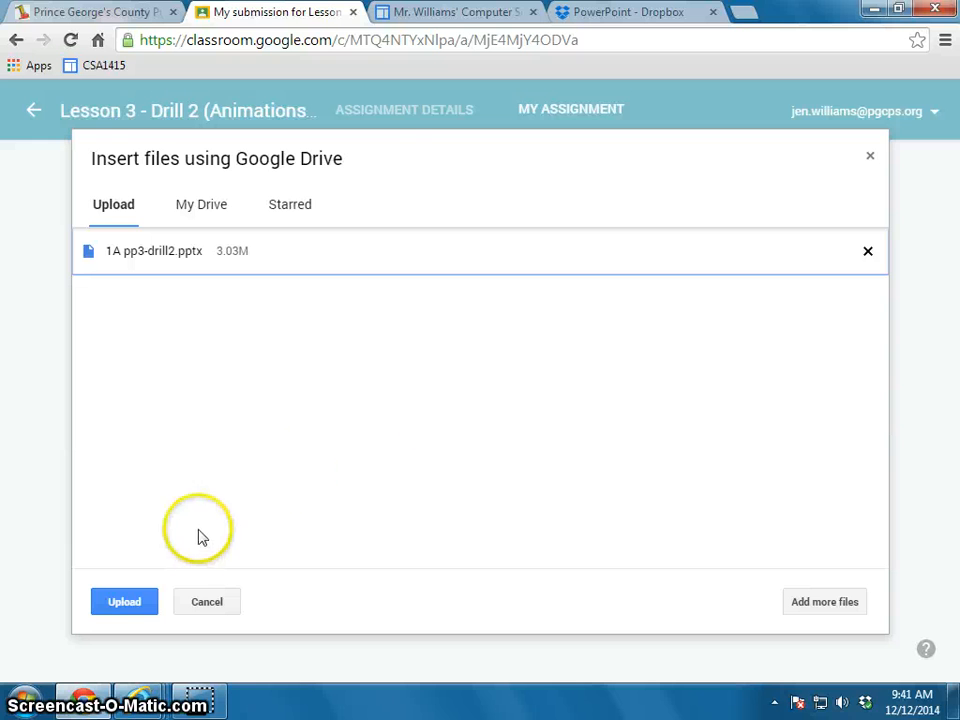
left_click(130, 601)
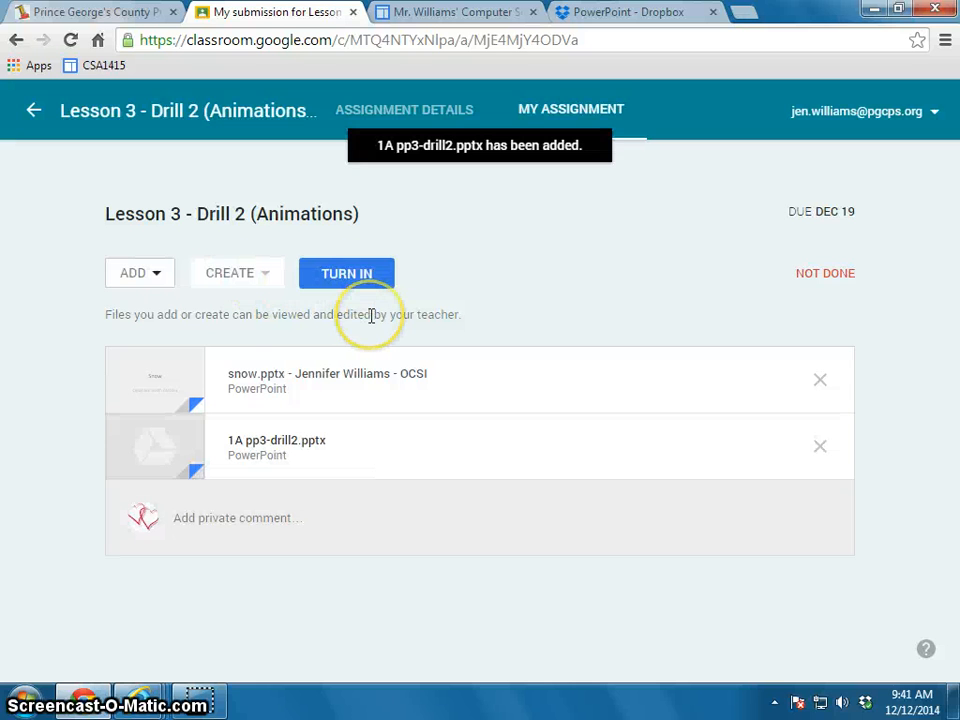
Turn in the Lesson 3 - Drill 2 (Animations) assignment with both attachments and no private note.
left_click(330, 274)
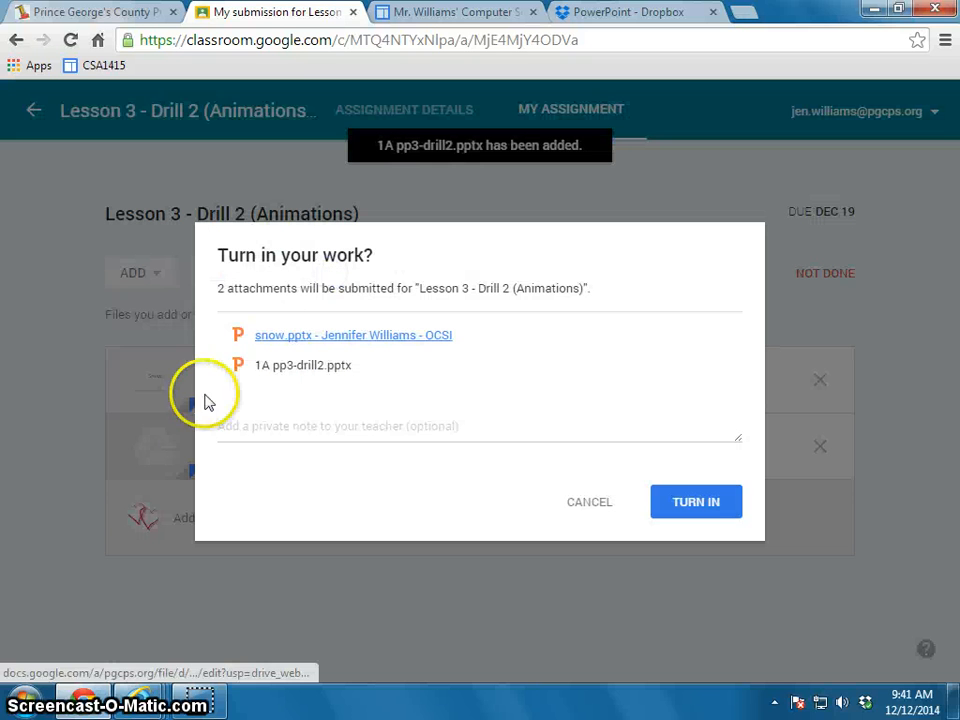
left_click(253, 429)
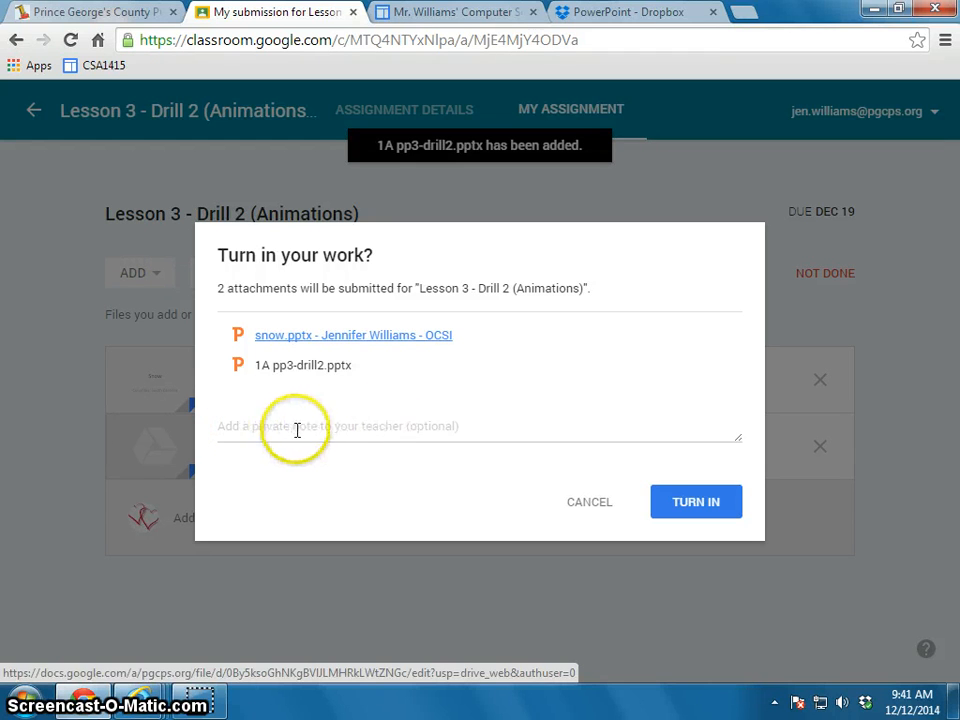
left_click(693, 505)
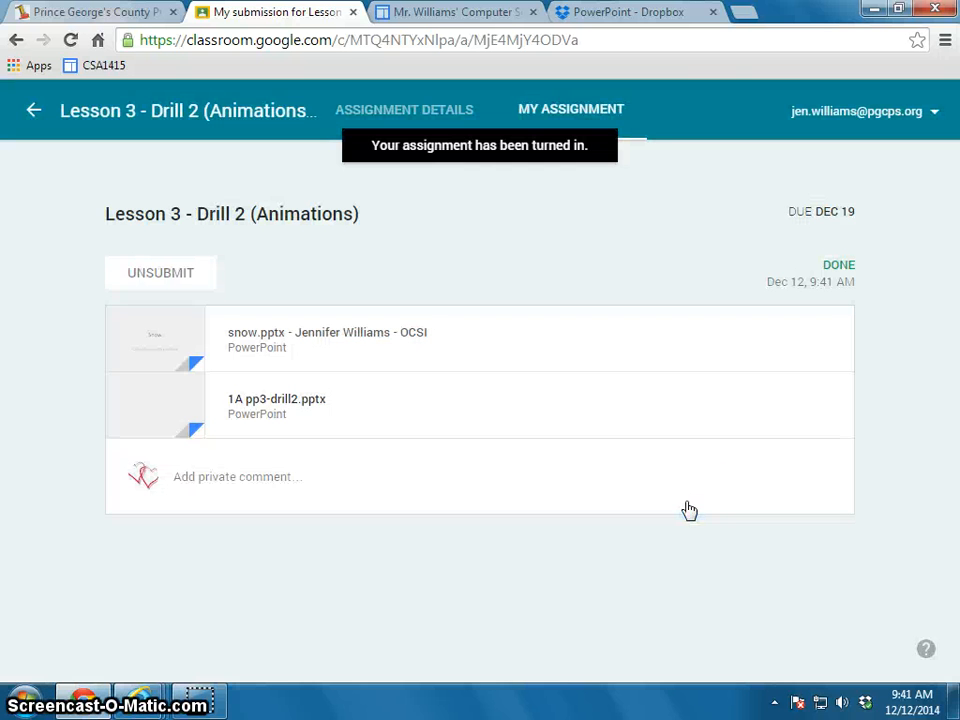
left_click(658, 499)
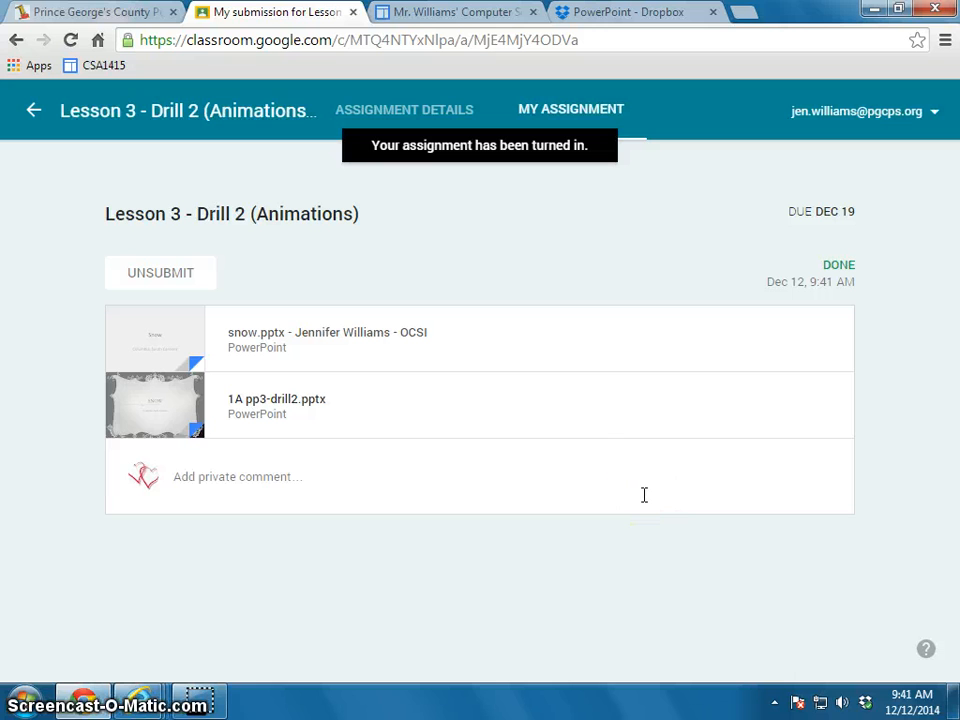